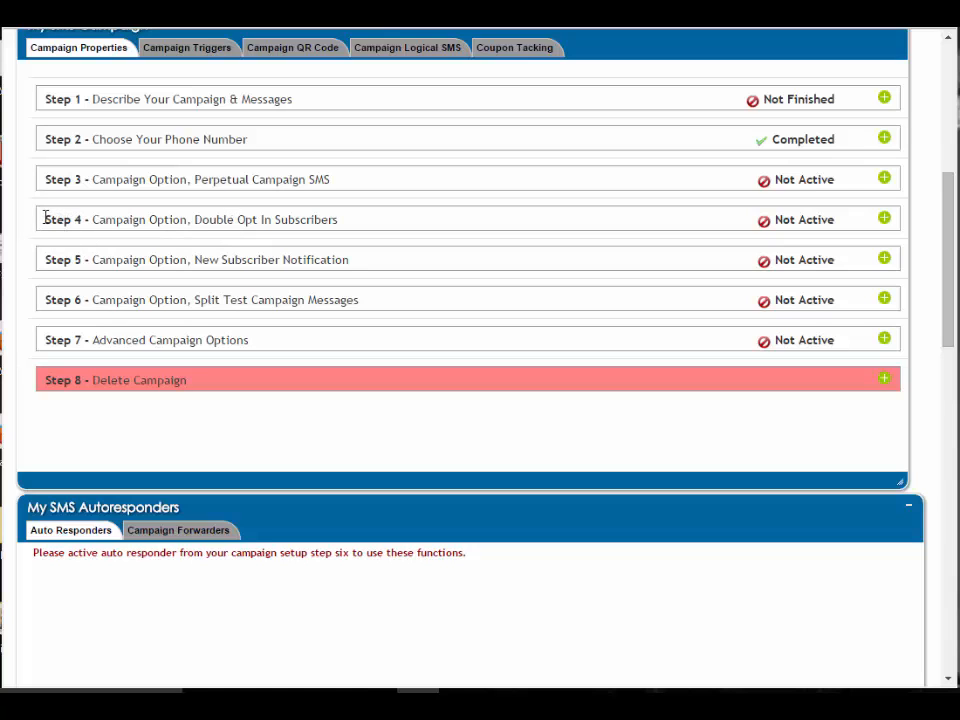
# Expand the Step 4 Double Opt In Subscribers section and enable Reply with Name
pyautogui.moveTo(46, 224); pyautogui.dragTo(334, 222)
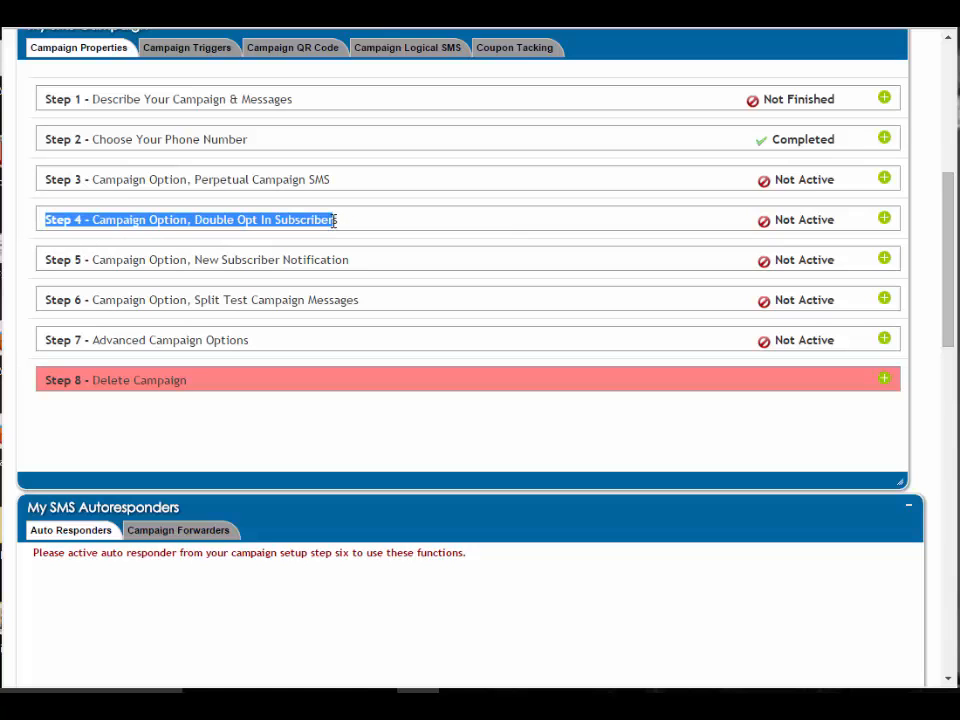
pyautogui.click(884, 219)
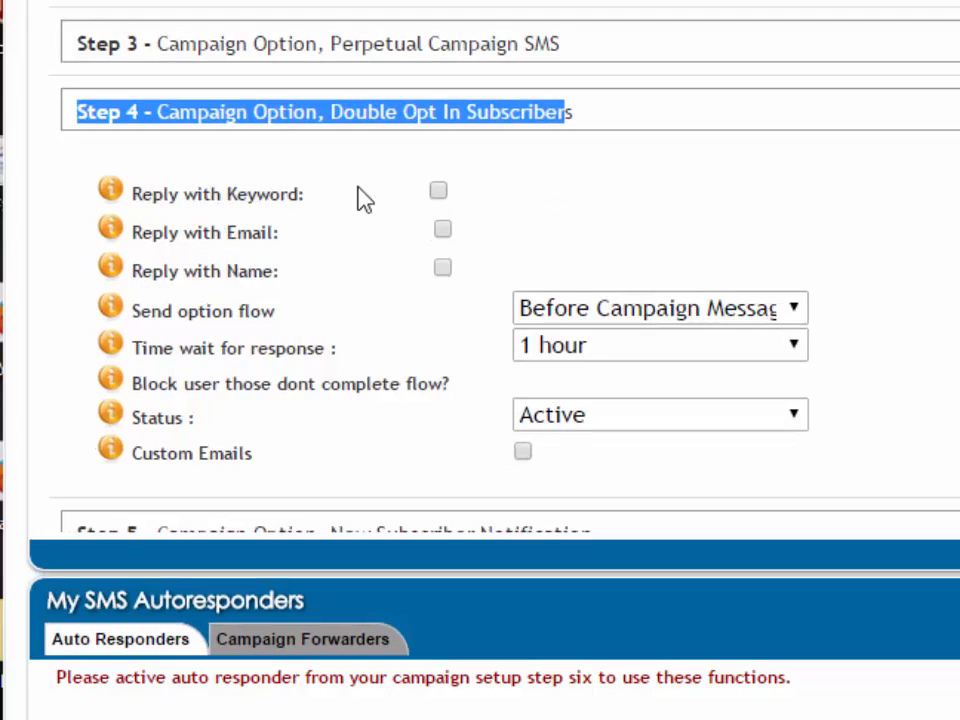
pyautogui.click(442, 268)
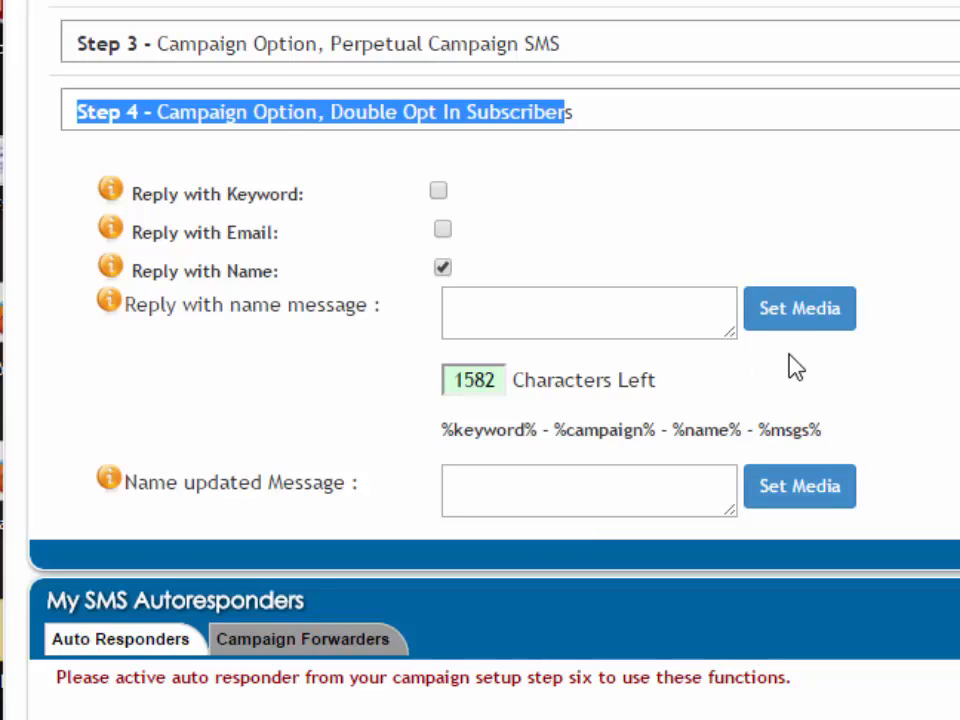
# Enlarge the Reply with name message box and paste in the message "Reply with YOUR NAME to join our Mobile V.I.P Club…"
pyautogui.moveTo(745, 350); pyautogui.dragTo(921, 407)
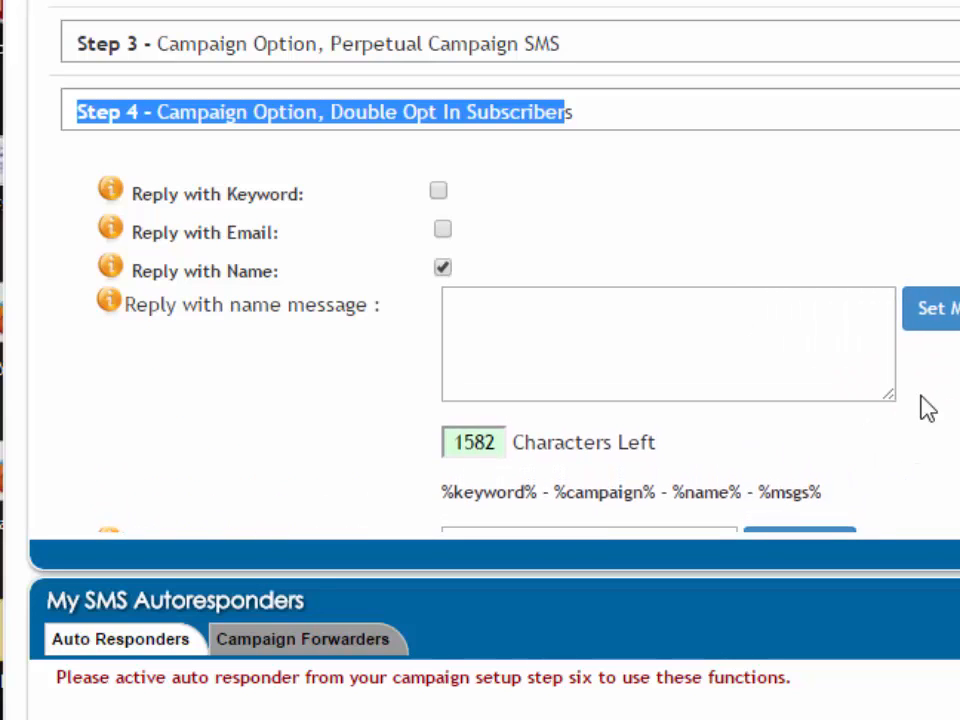
pyautogui.click(562, 327)
pyautogui.rightClick(558, 326)
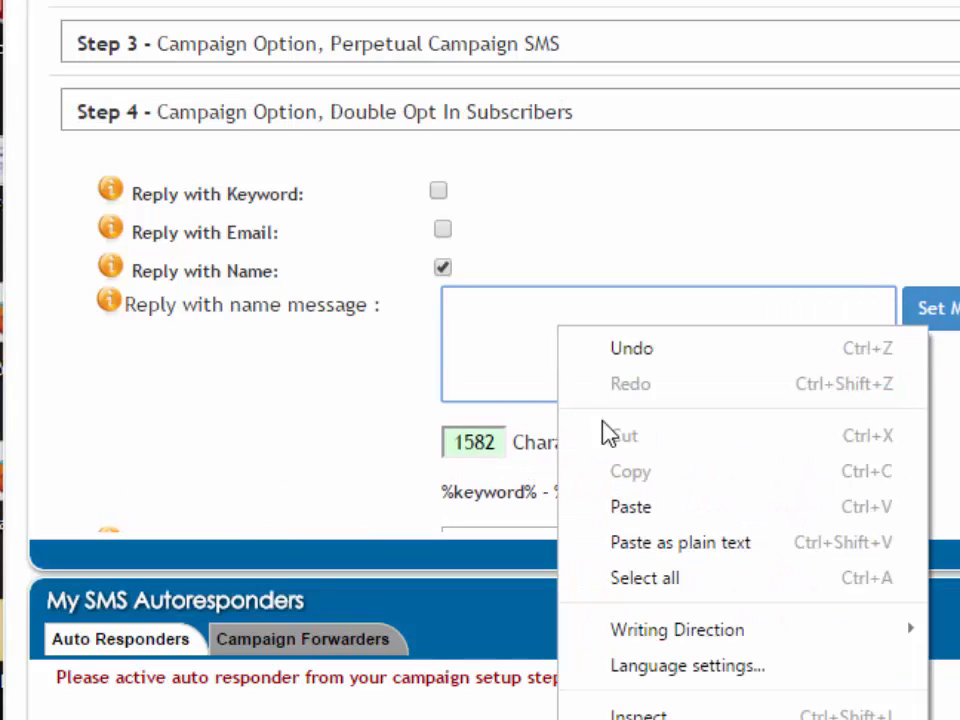
pyautogui.click(630, 507)
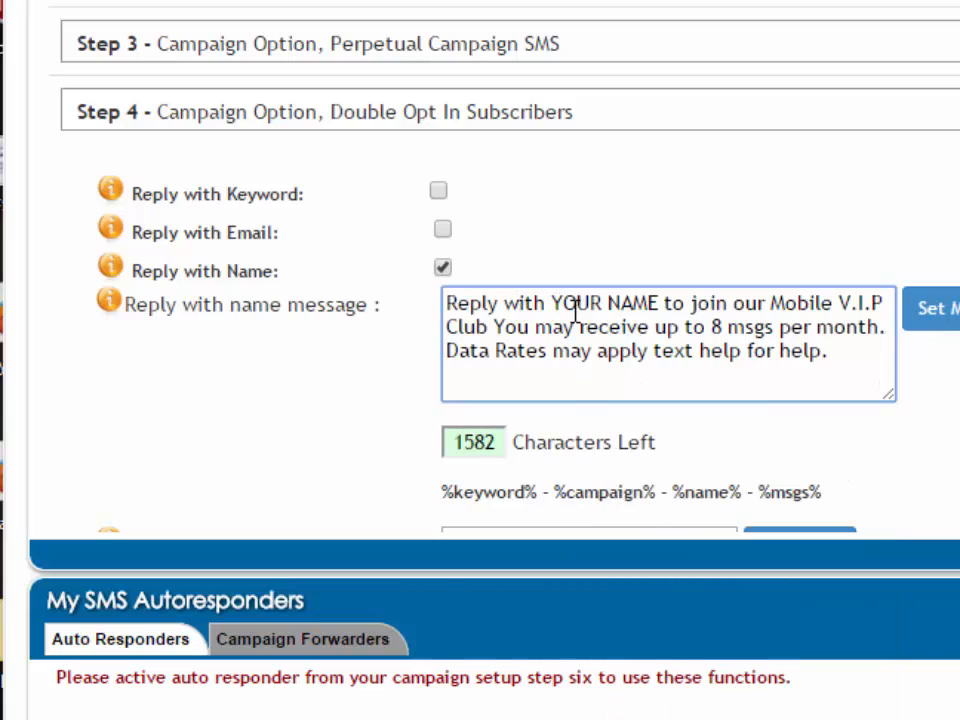
# Review the pasted reply-with-name message and the Name updated Message field in the double opt-in settings
pyautogui.moveTo(552, 302); pyautogui.dragTo(660, 302)
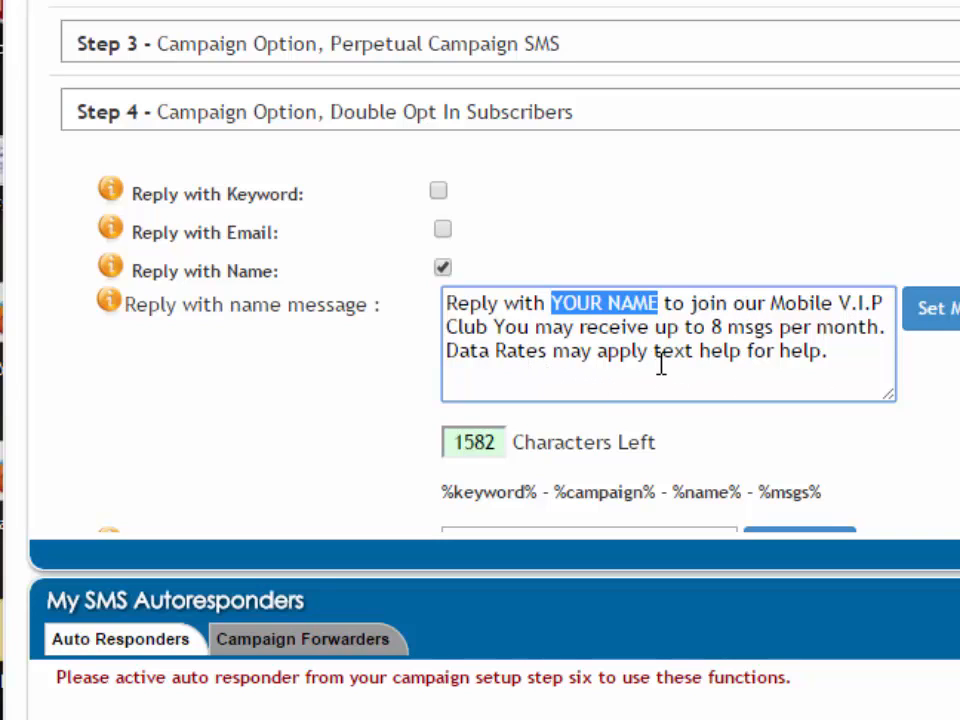
pyautogui.scroll(-3, 673, 388)
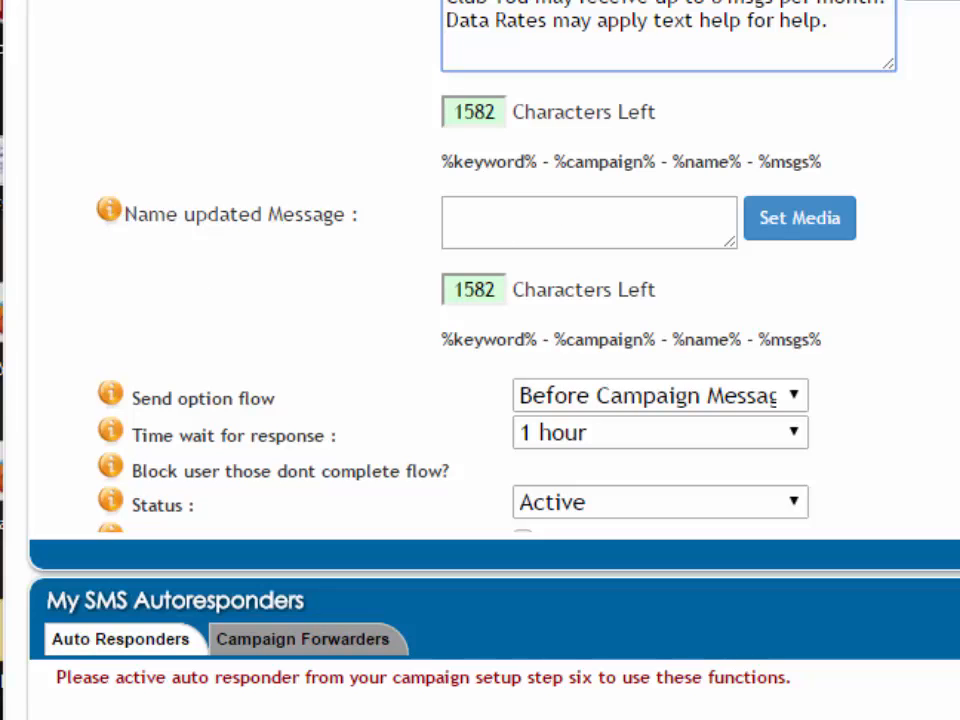
pyautogui.click(508, 229)
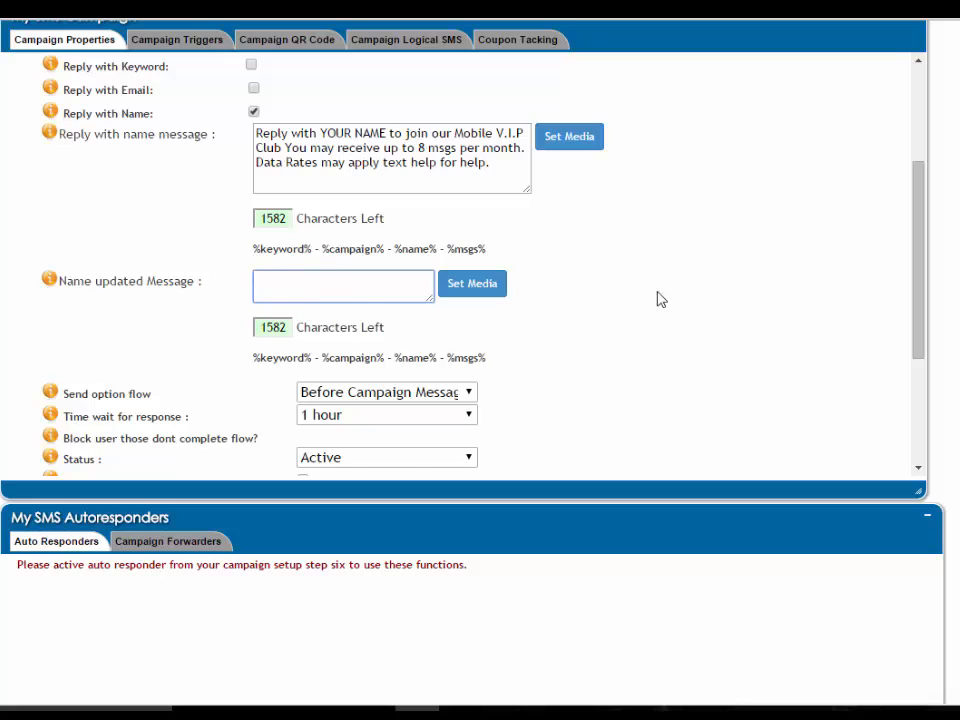
pyautogui.scroll(1, 656, 298)
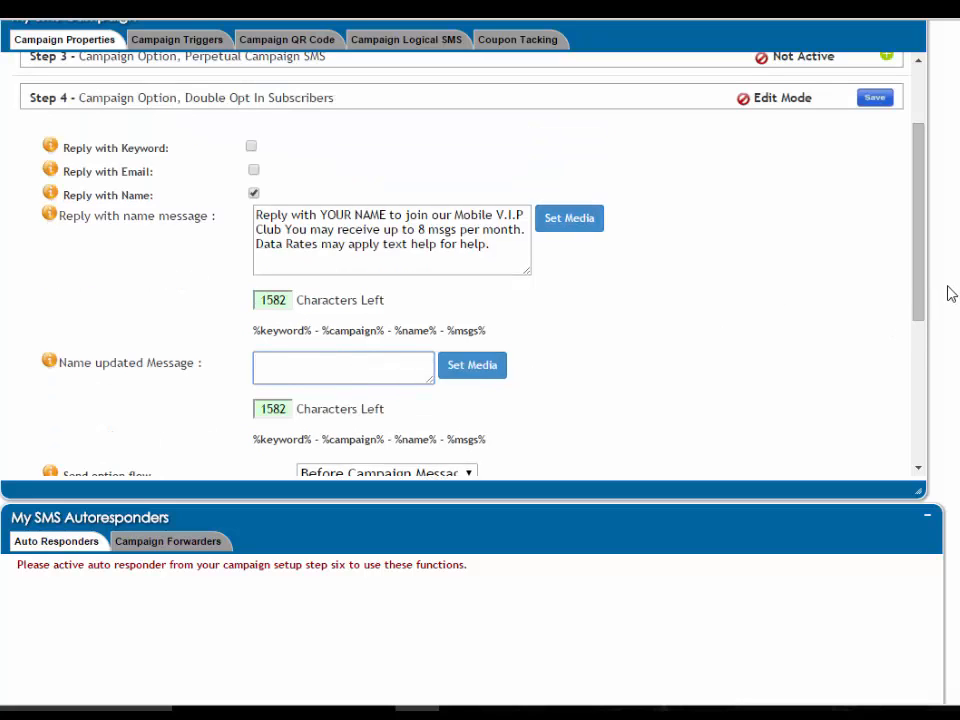
pyautogui.scroll(2, 900, 210)
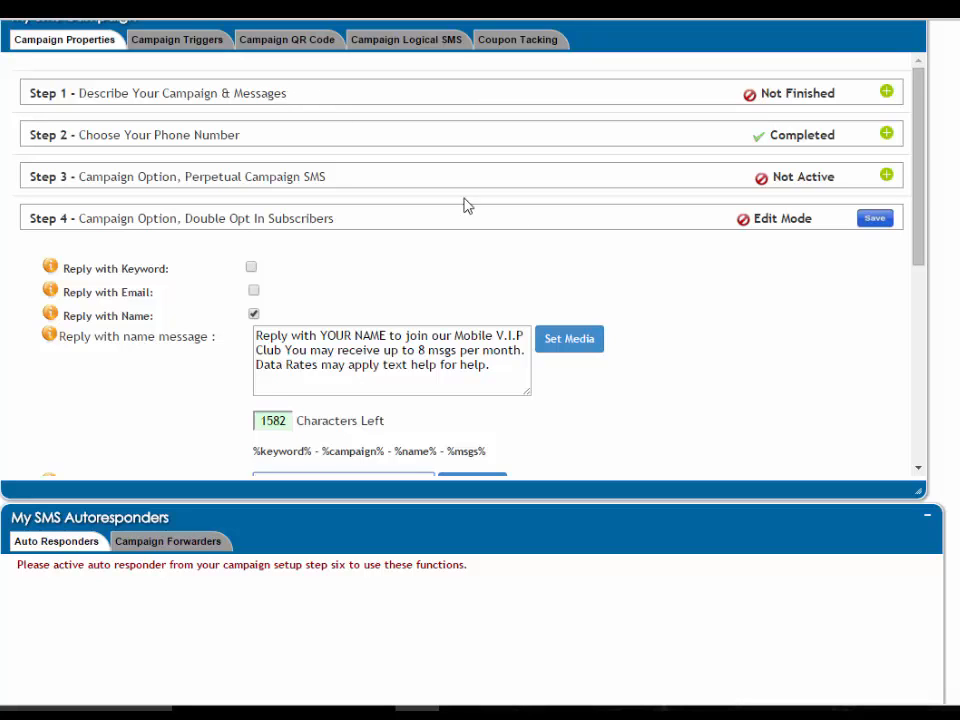
pyautogui.scroll(-1, 928, 210)
pyautogui.scroll(-3, 928, 230)
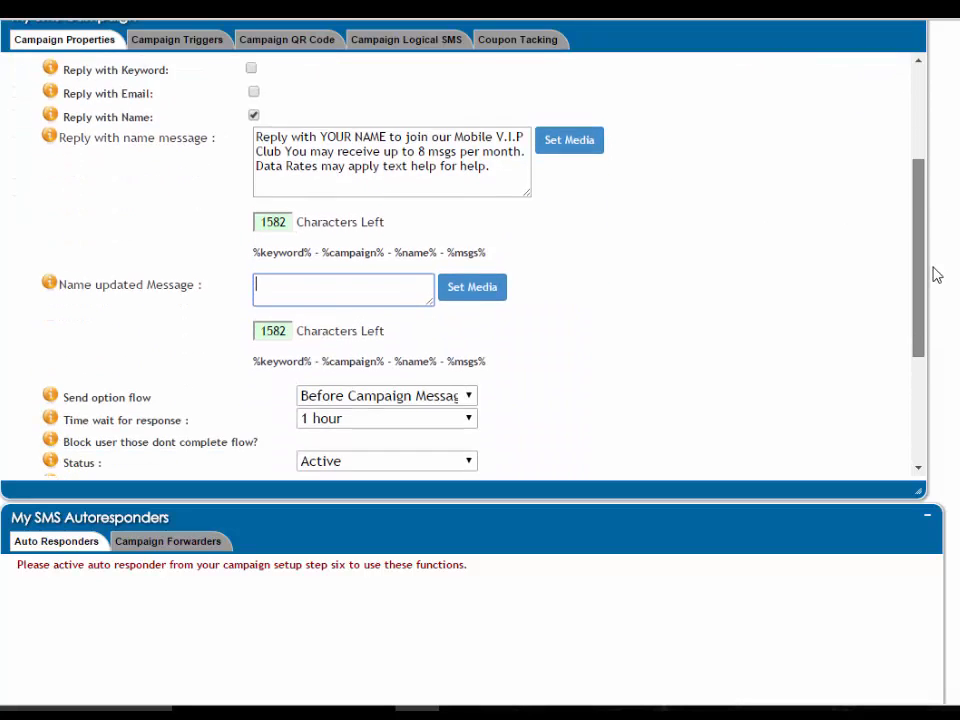
pyautogui.scroll(2, 936, 260)
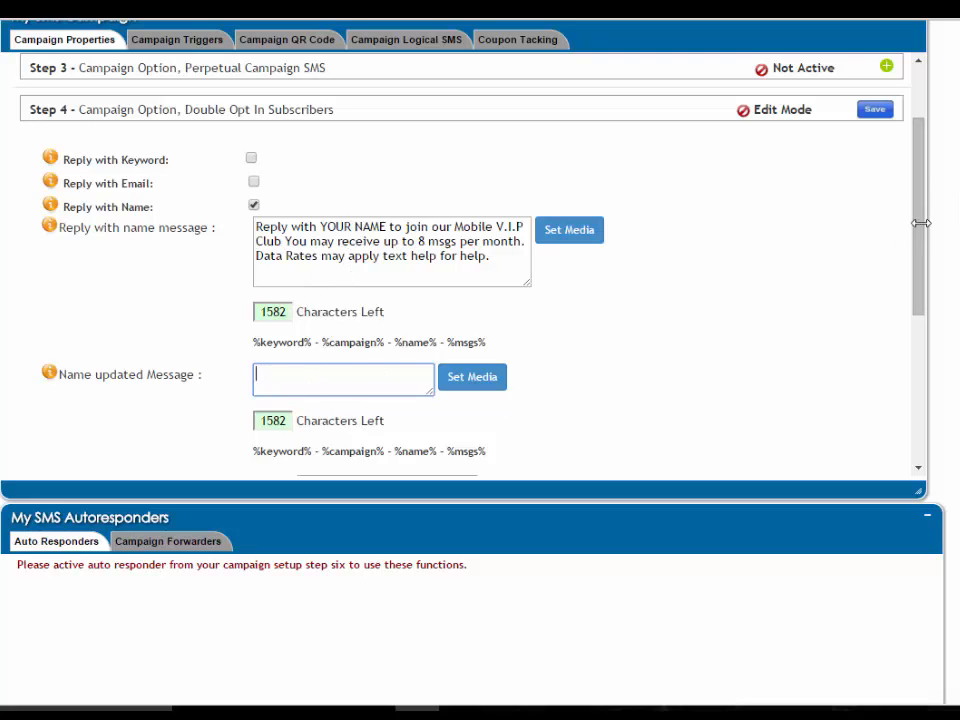
pyautogui.scroll(2, 921, 220)
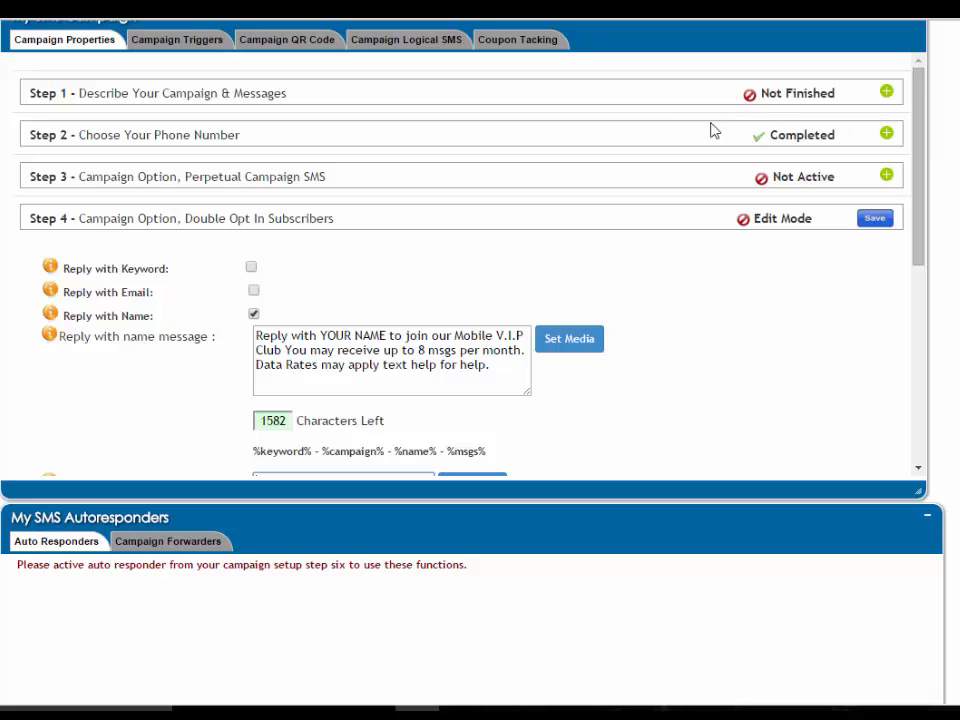
pyautogui.moveTo(921, 200); pyautogui.dragTo(915, 338)
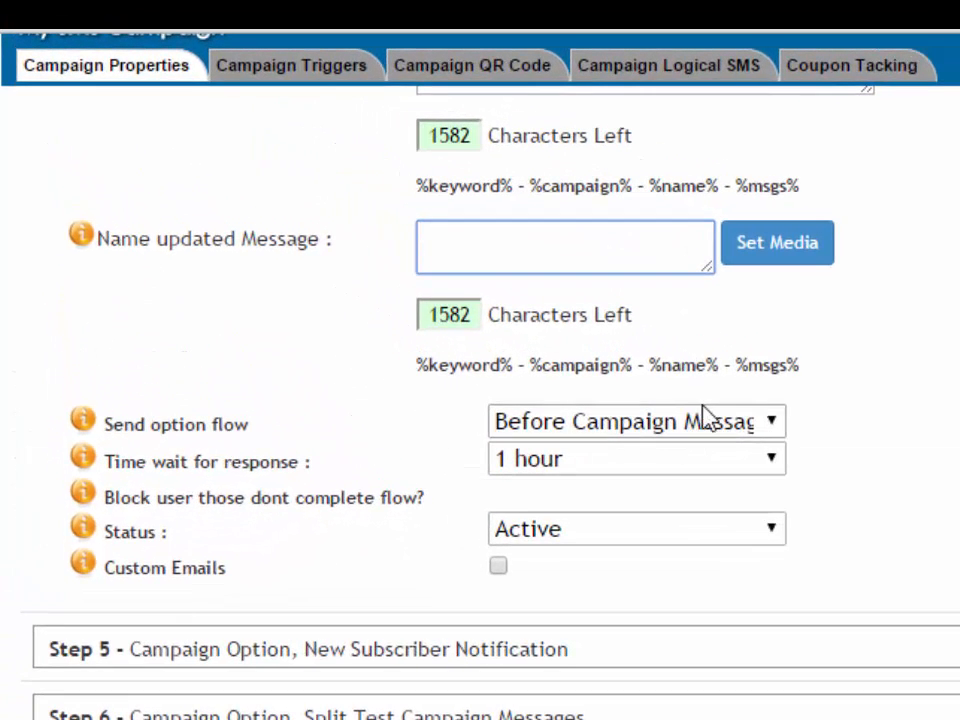
pyautogui.scroll(3, 735, 228)
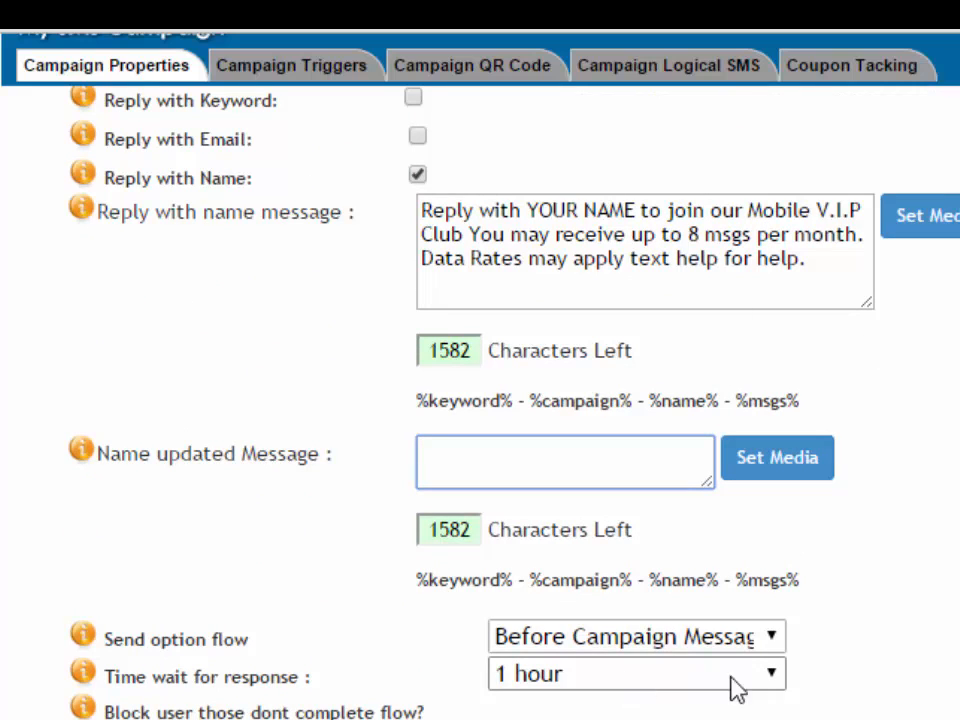
pyautogui.scroll(4, 480, 400)
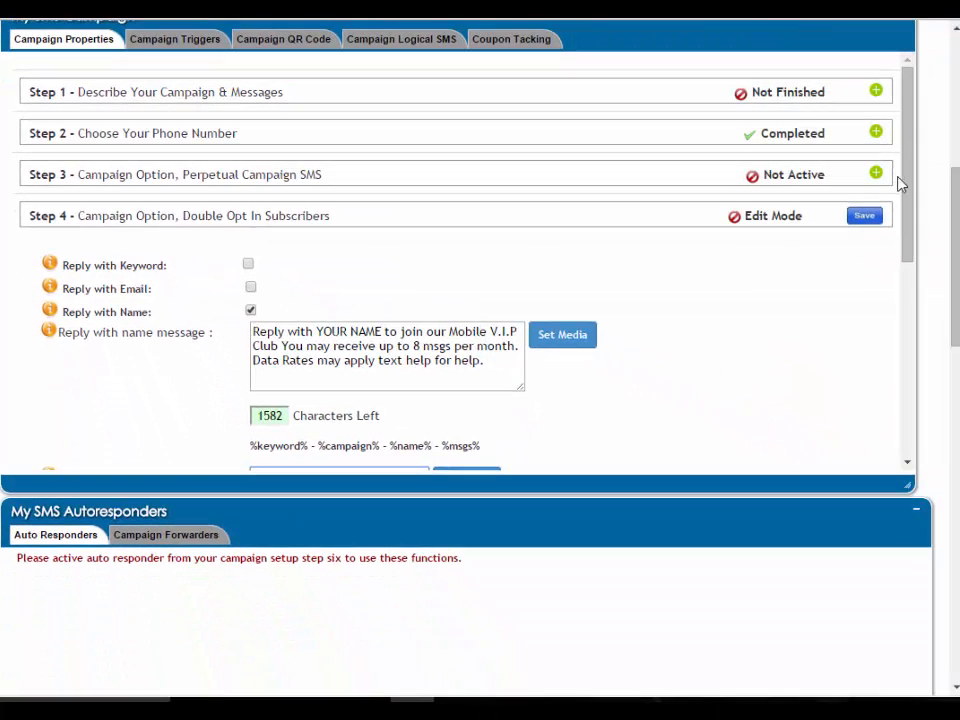
pyautogui.moveTo(909, 230); pyautogui.dragTo(906, 360)
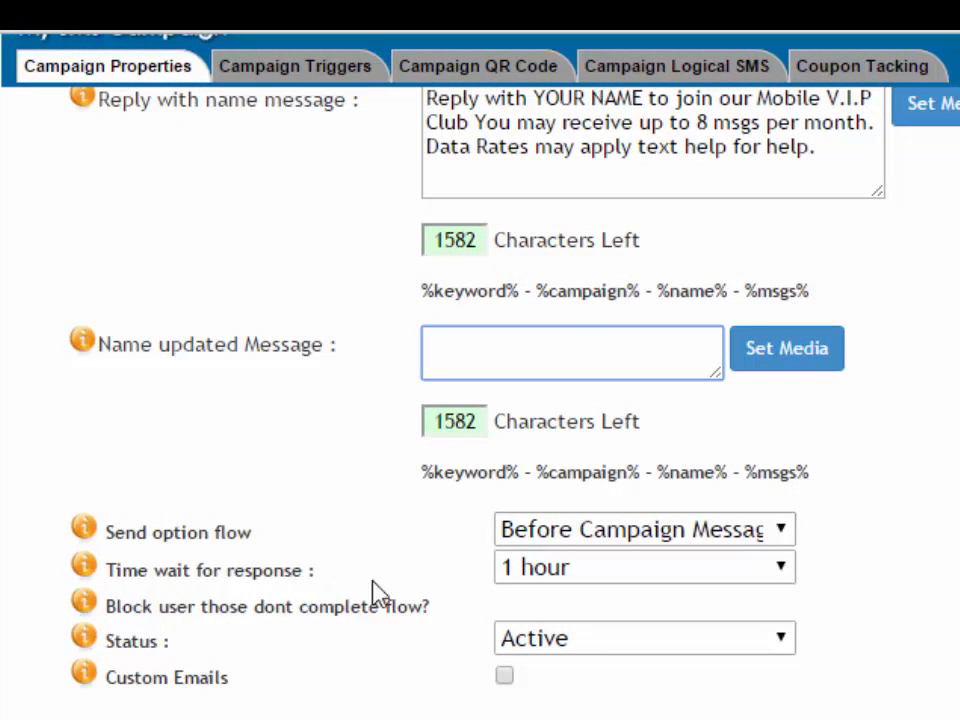
# Set Time wait for response to 4 hours and Status to Block
pyautogui.click(730, 564)
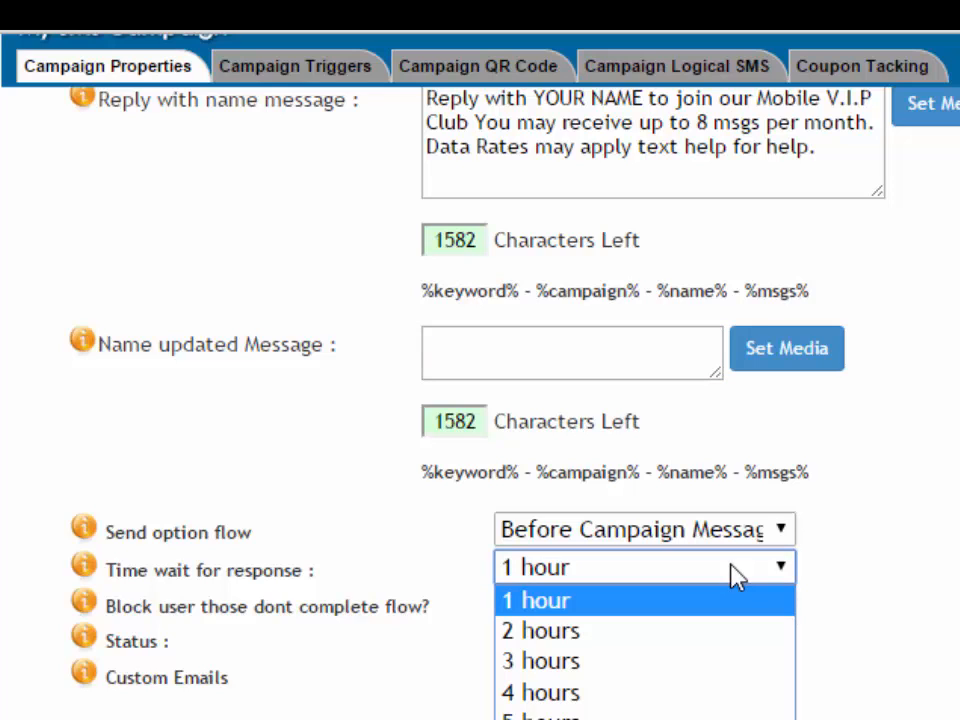
pyautogui.click(705, 690)
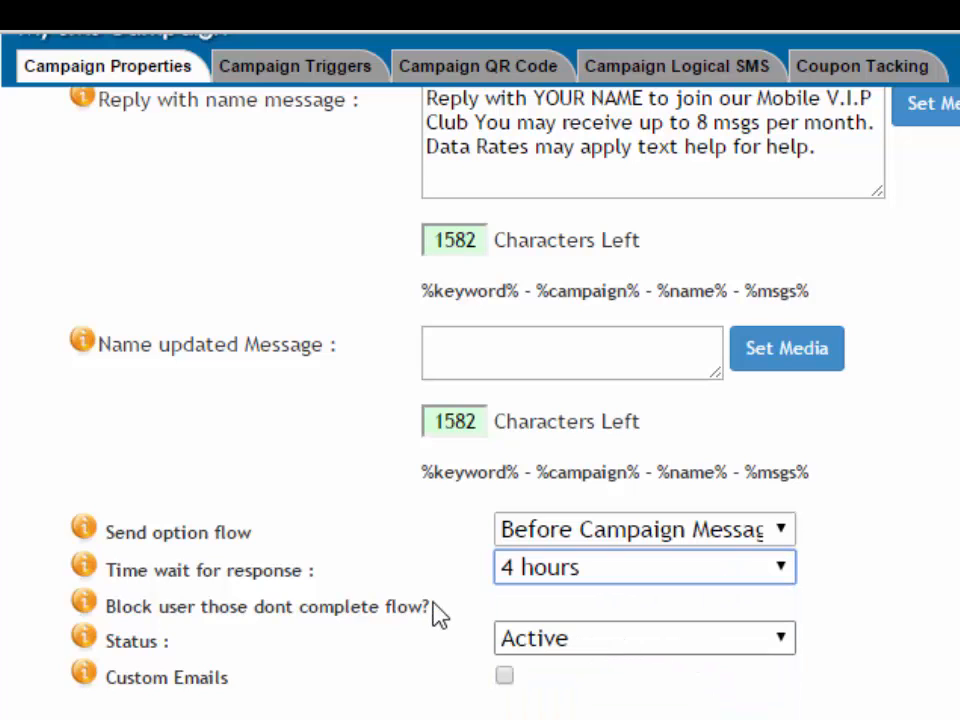
pyautogui.click(621, 647)
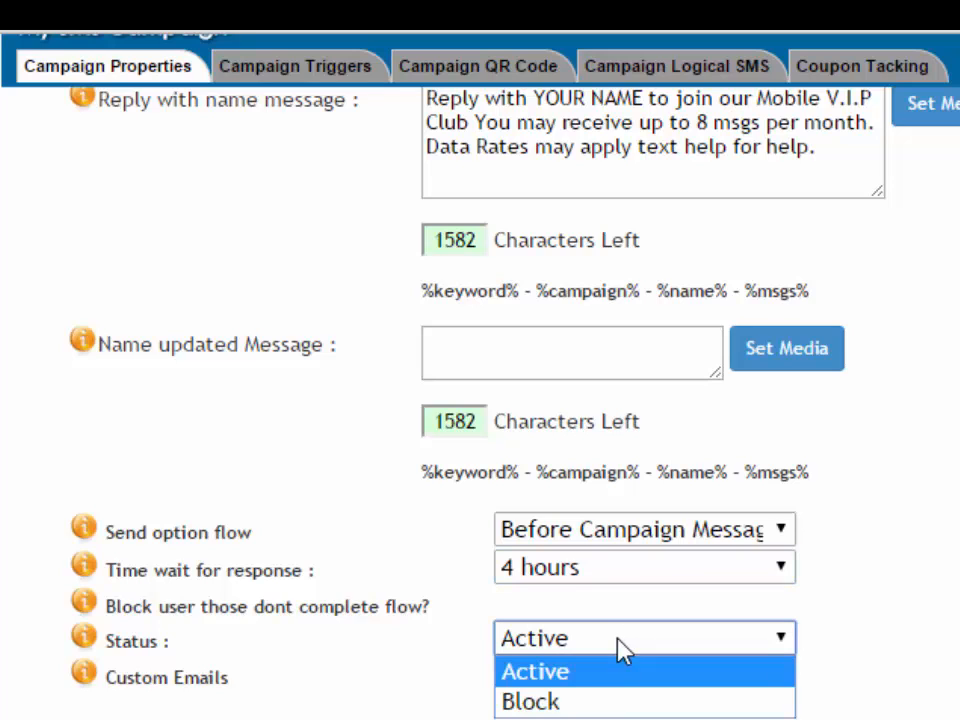
pyautogui.click(593, 704)
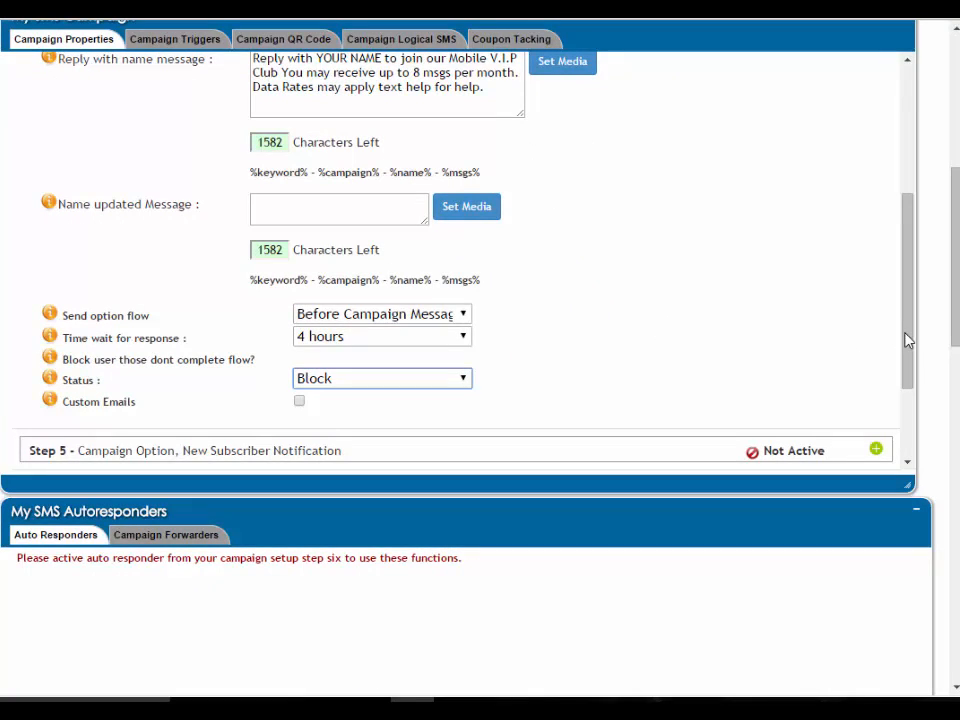
# Save the Step 4 double opt-in settings
pyautogui.scroll(1, 911, 346)
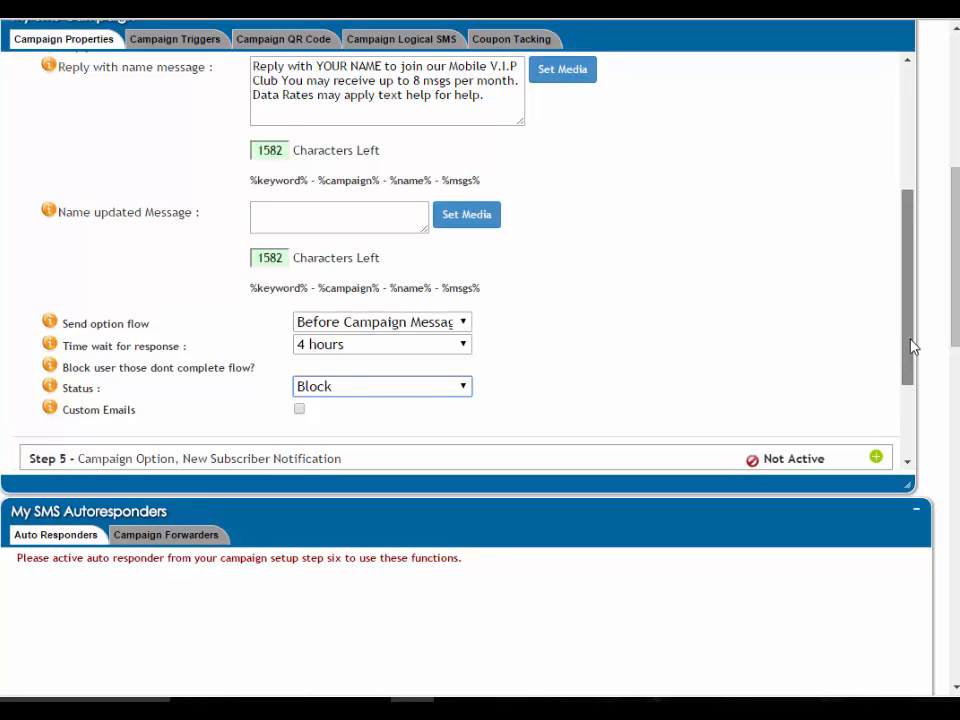
pyautogui.moveTo(910, 340); pyautogui.dragTo(904, 366)
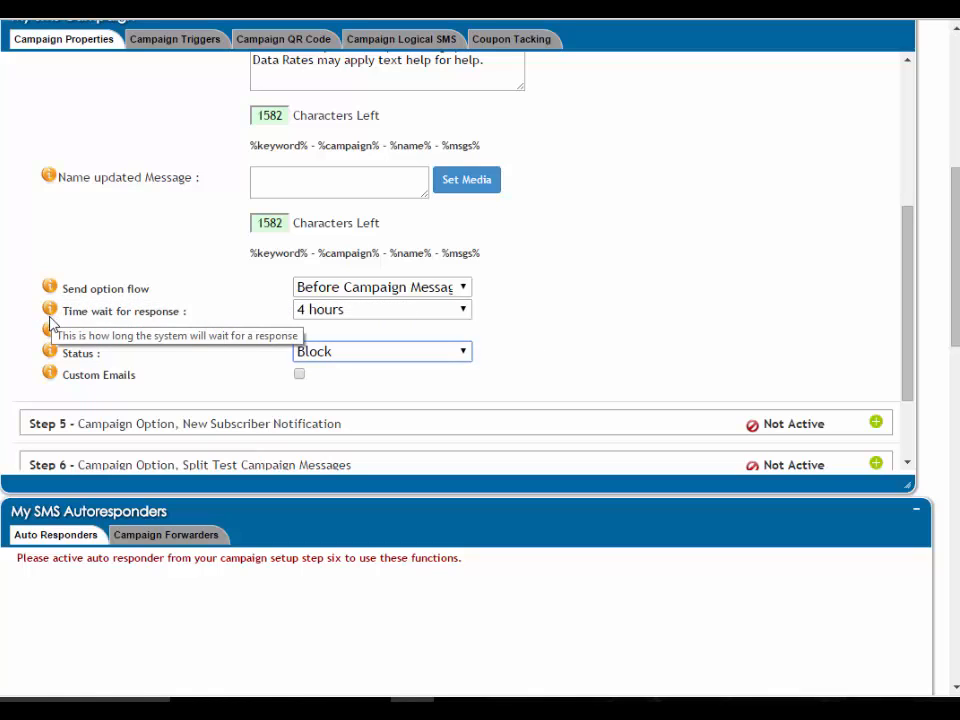
pyautogui.moveTo(50, 337)
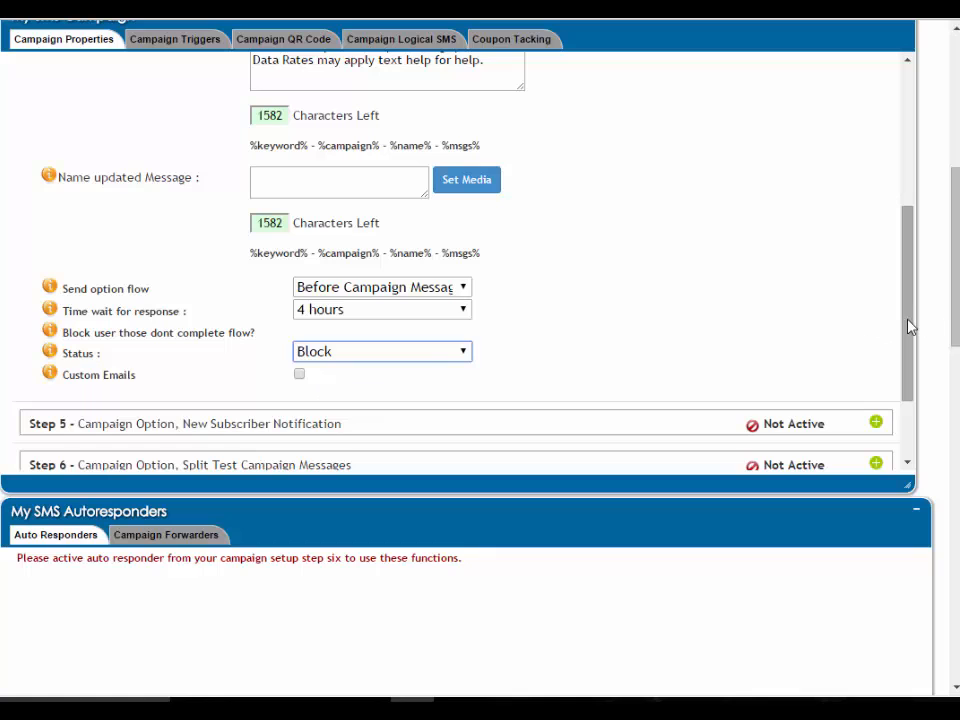
pyautogui.moveTo(909, 326); pyautogui.dragTo(883, 184)
pyautogui.click(866, 218)
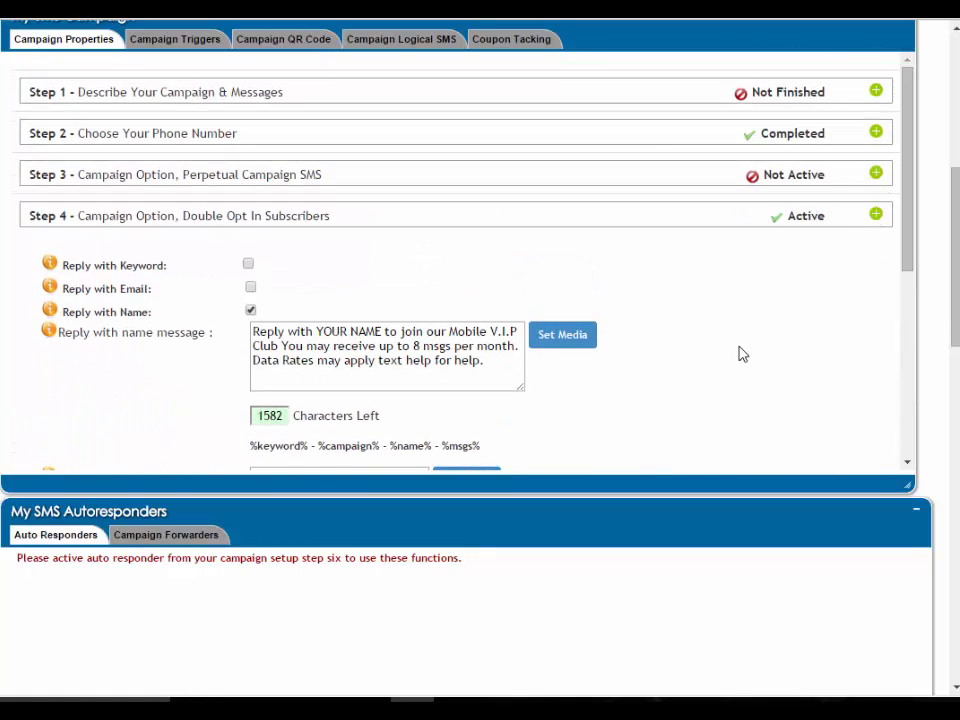
# Expand Step 1 Describe Your Campaign & Messages and set messages per month to 8
pyautogui.click(891, 93)
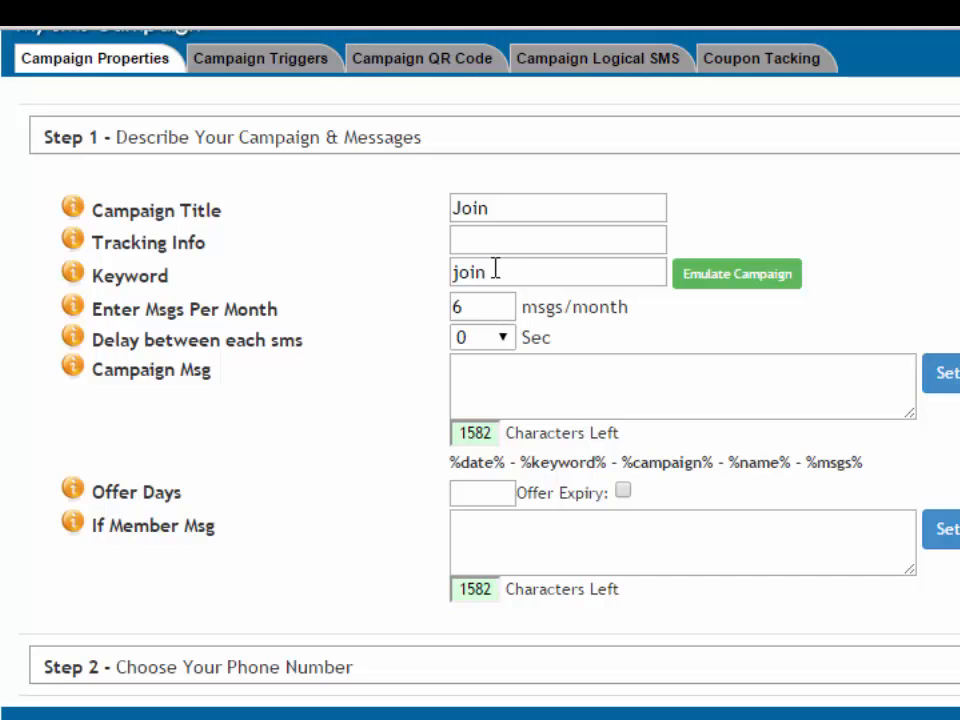
pyautogui.moveTo(477, 302); pyautogui.dragTo(407, 311)
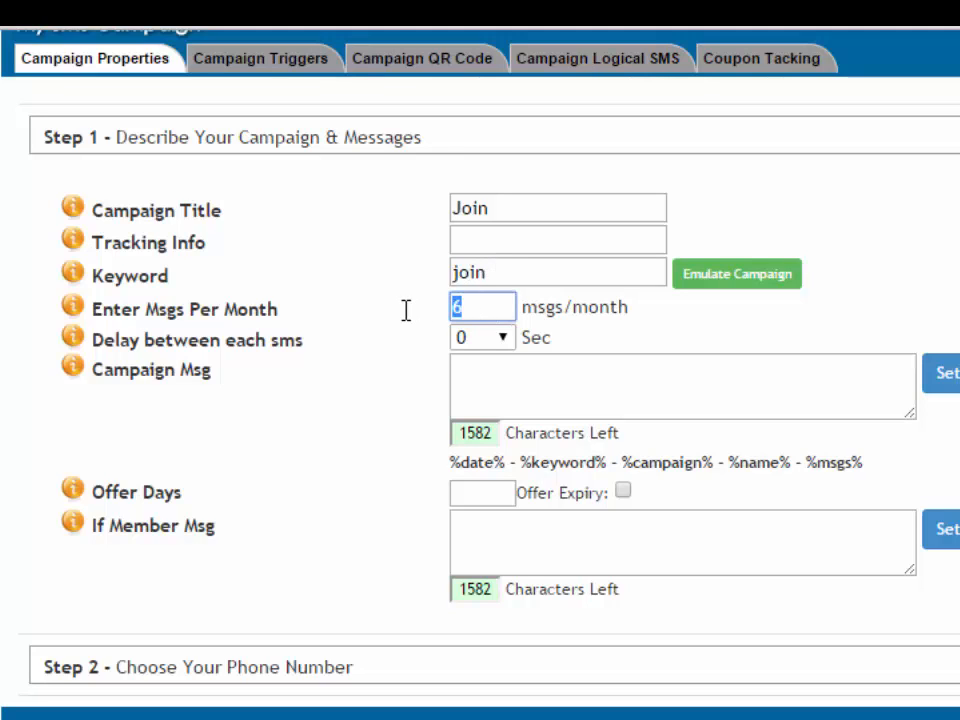
pyautogui.write('8')
# Paste the welcome text "Hi %name%, Welcome to our V.I.P. Club…" into the Campaign Msg field
pyautogui.click(506, 375)
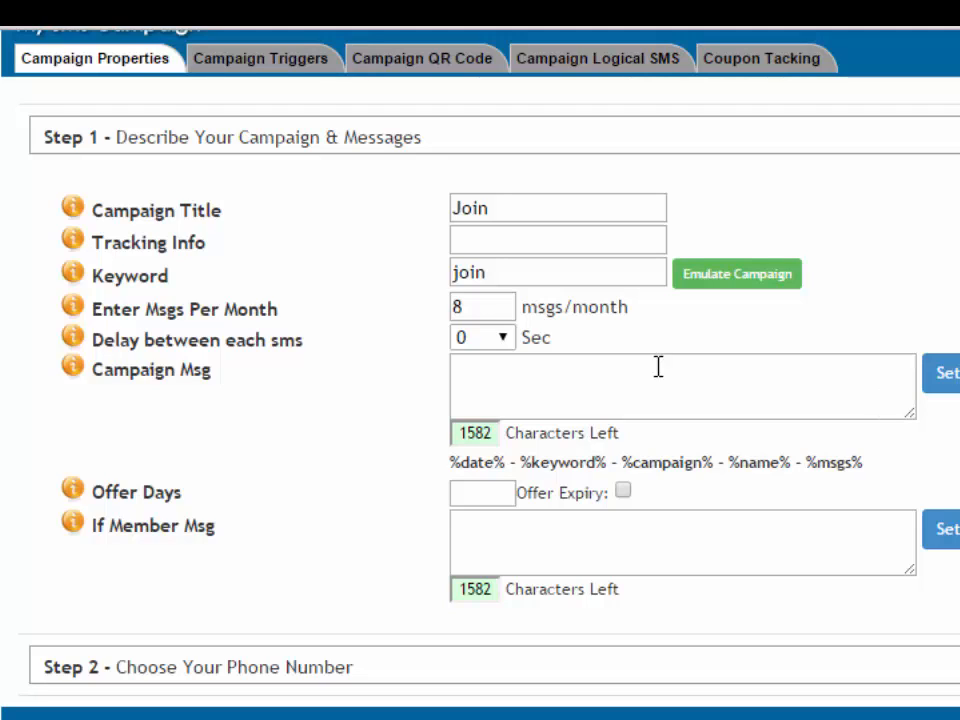
pyautogui.click(551, 371)
pyautogui.rightClick(551, 371)
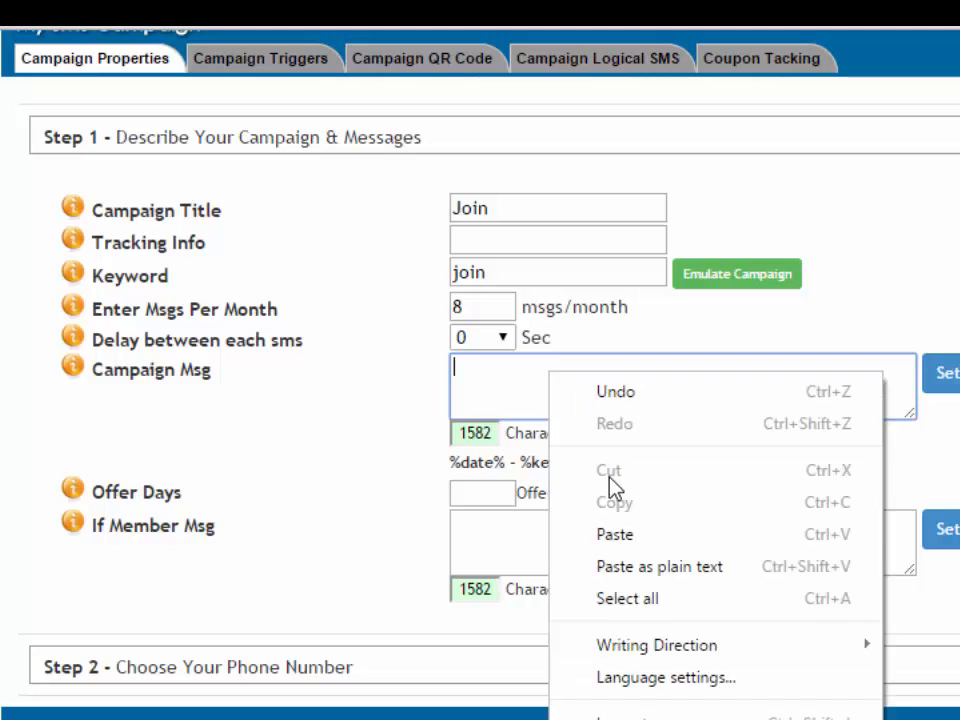
pyautogui.click(614, 534)
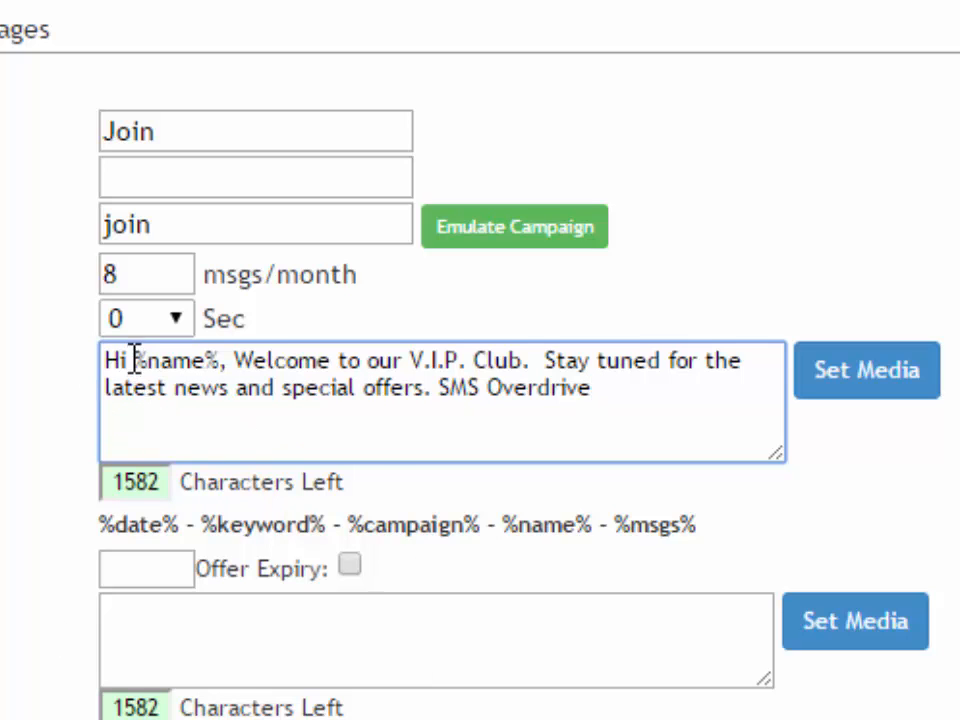
pyautogui.moveTo(134, 358); pyautogui.dragTo(216, 358)
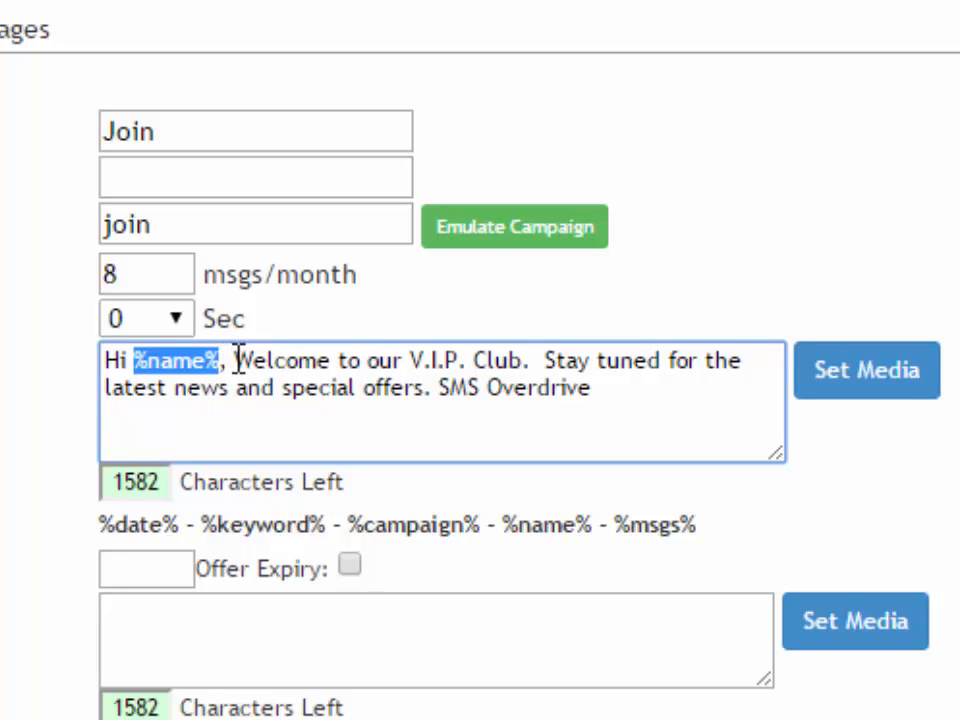
pyautogui.click(393, 370)
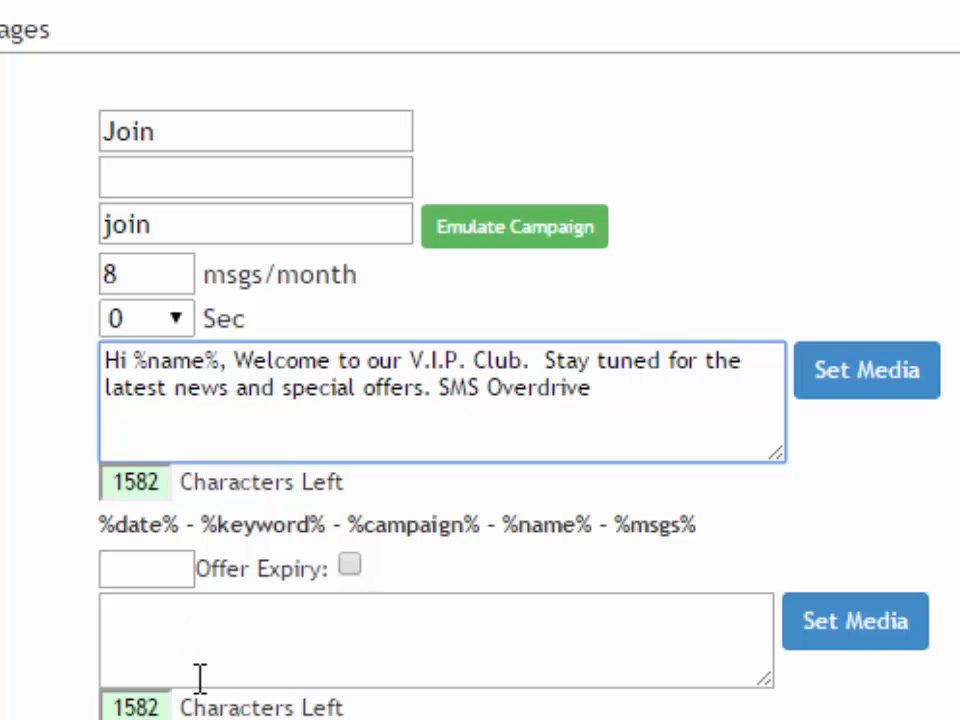
# Paste the member reply "Hi, we show that you are already a member of our Mobile V.I.P. Cub. SMS Overdrive" into If Member Msg and save Step 1
pyautogui.click(186, 628)
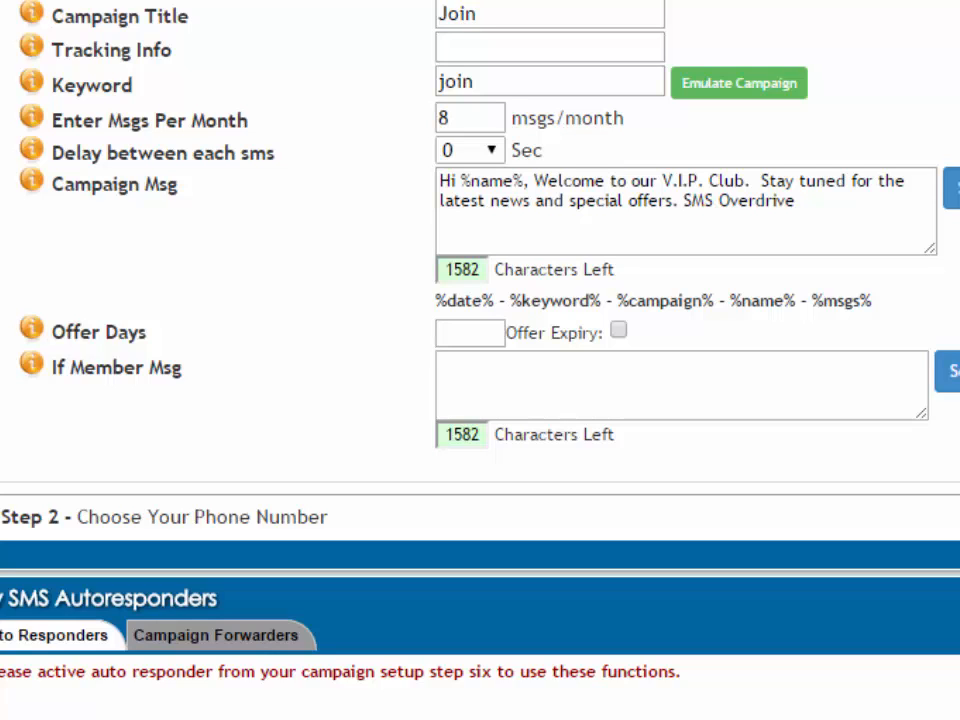
pyautogui.click(589, 381)
pyautogui.rightClick(588, 381)
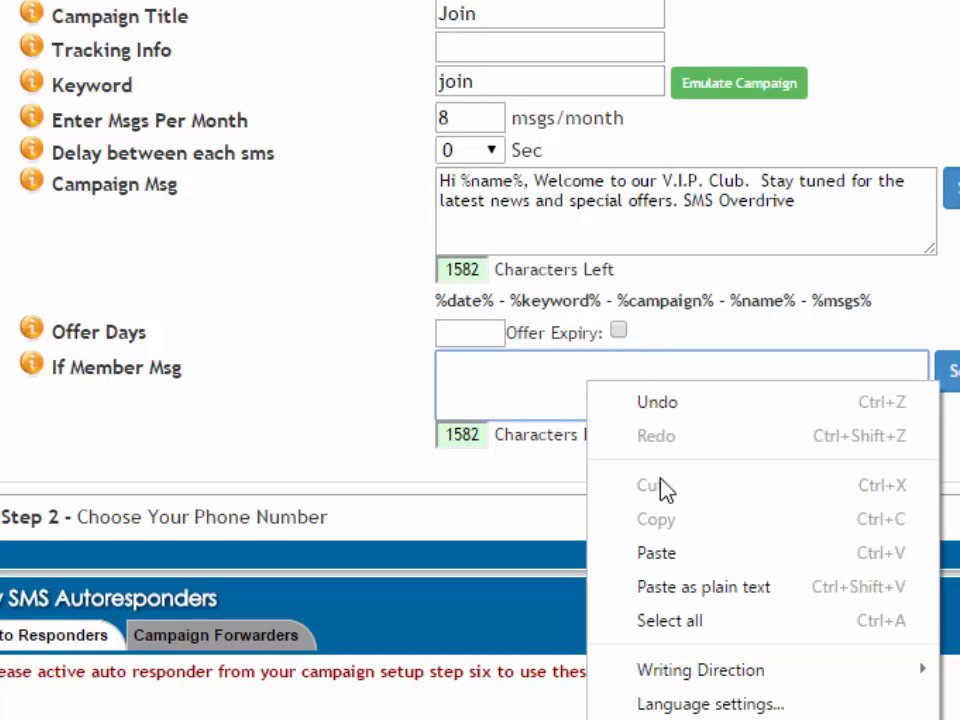
pyautogui.click(656, 553)
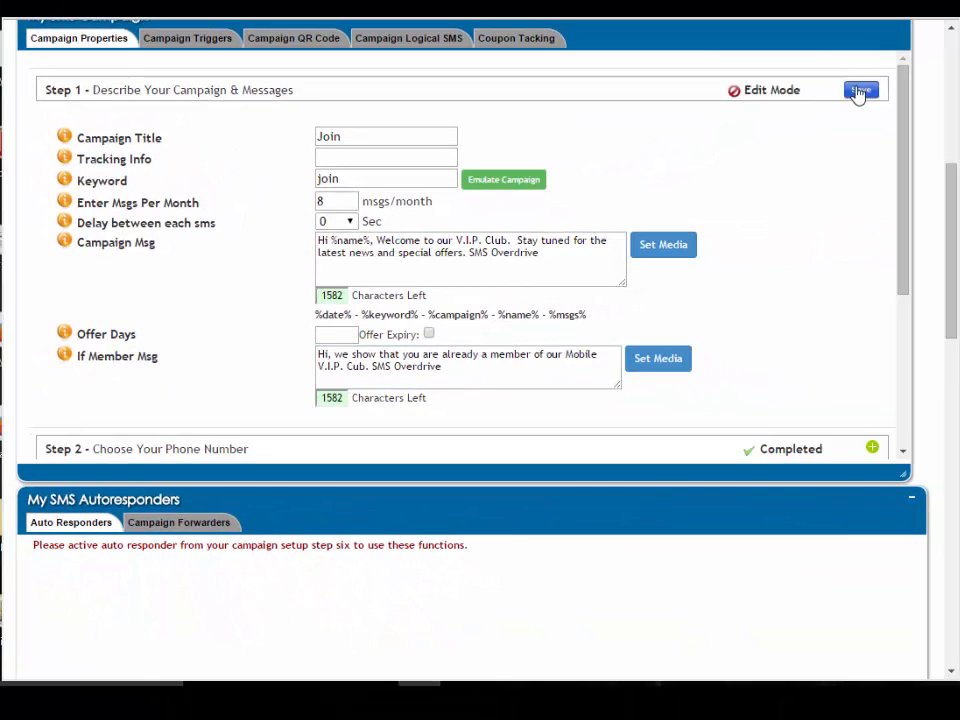
pyautogui.click(857, 92)
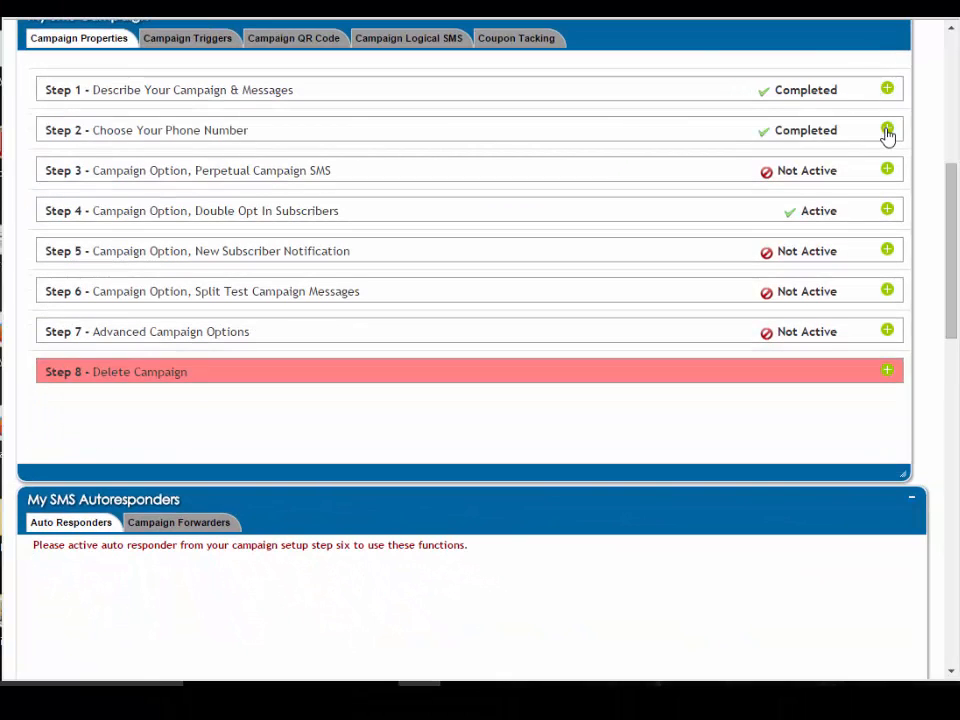
# Open Step 2, pick the campaign's available phone number, update it and save Step 2
pyautogui.click(887, 131)
pyautogui.click(421, 193)
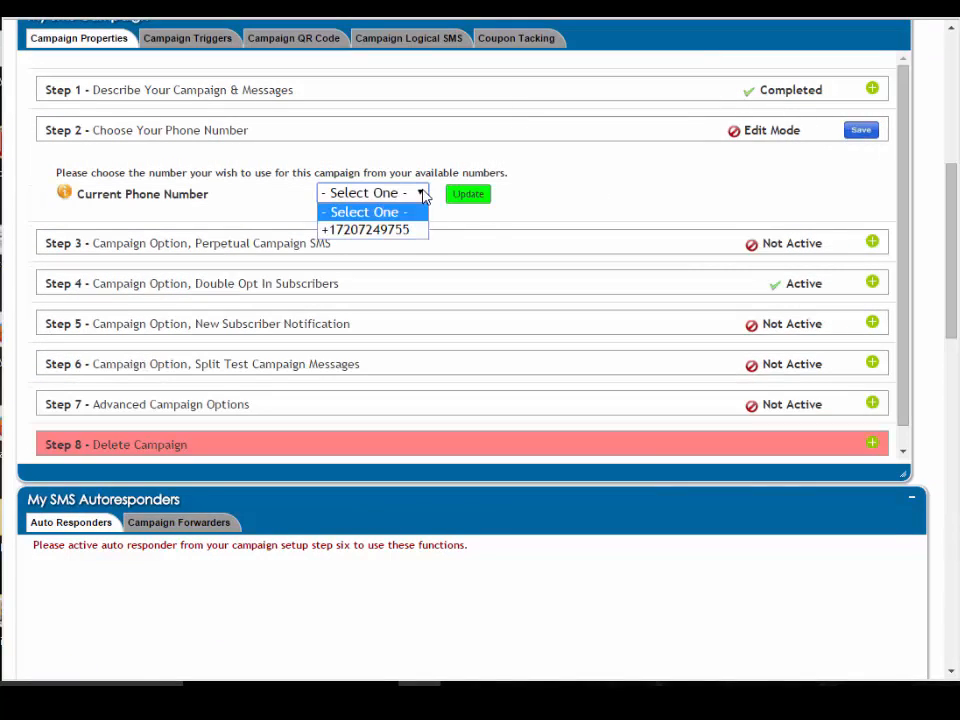
pyautogui.click(400, 232)
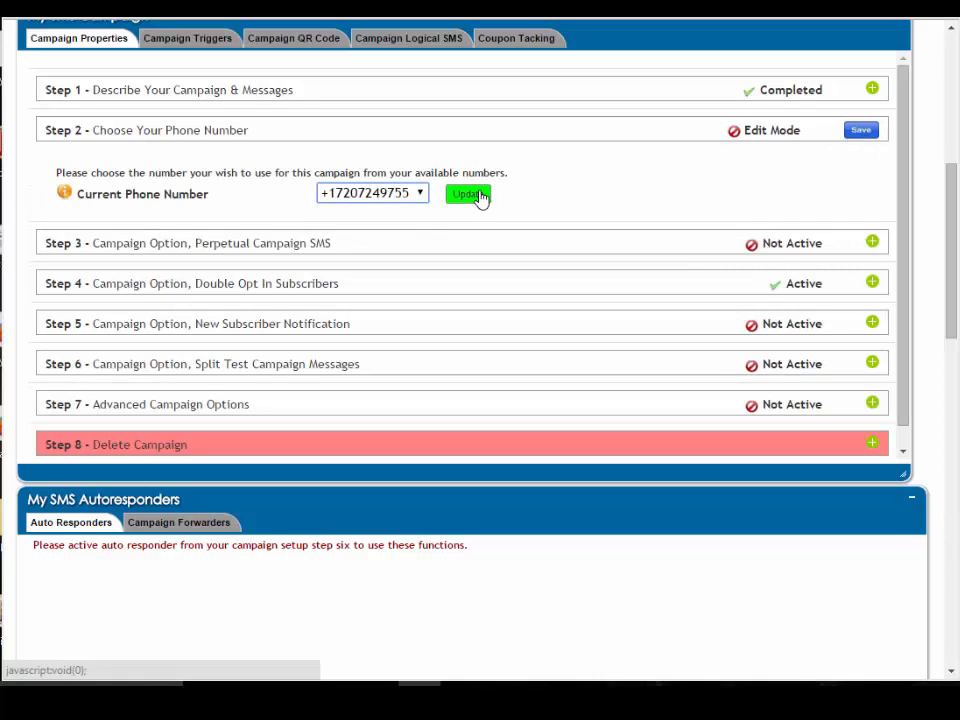
pyautogui.click(479, 198)
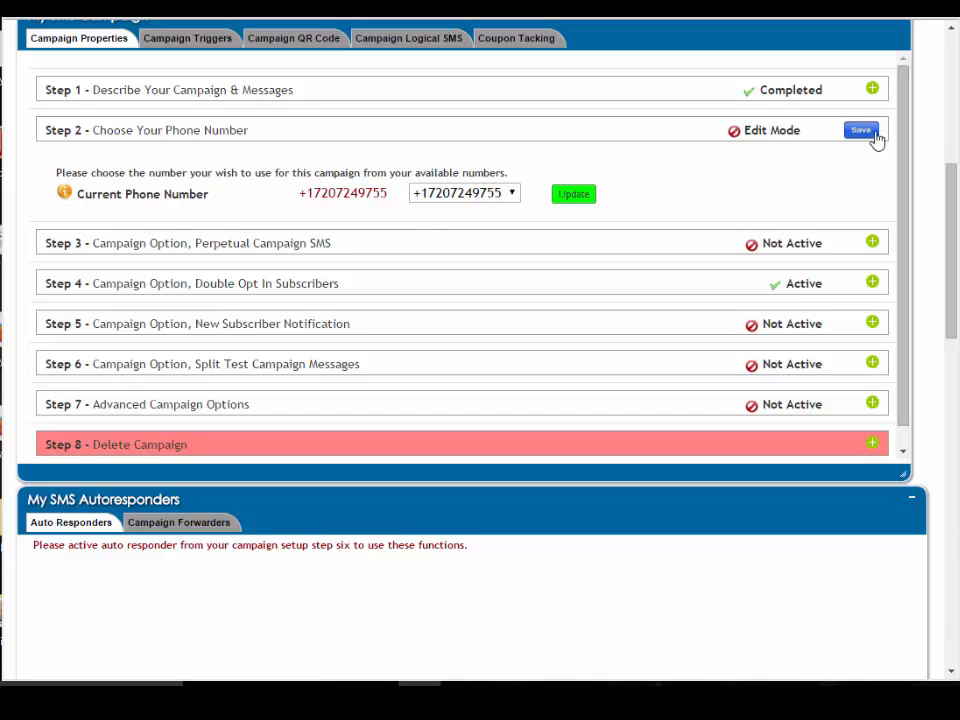
pyautogui.click(858, 132)
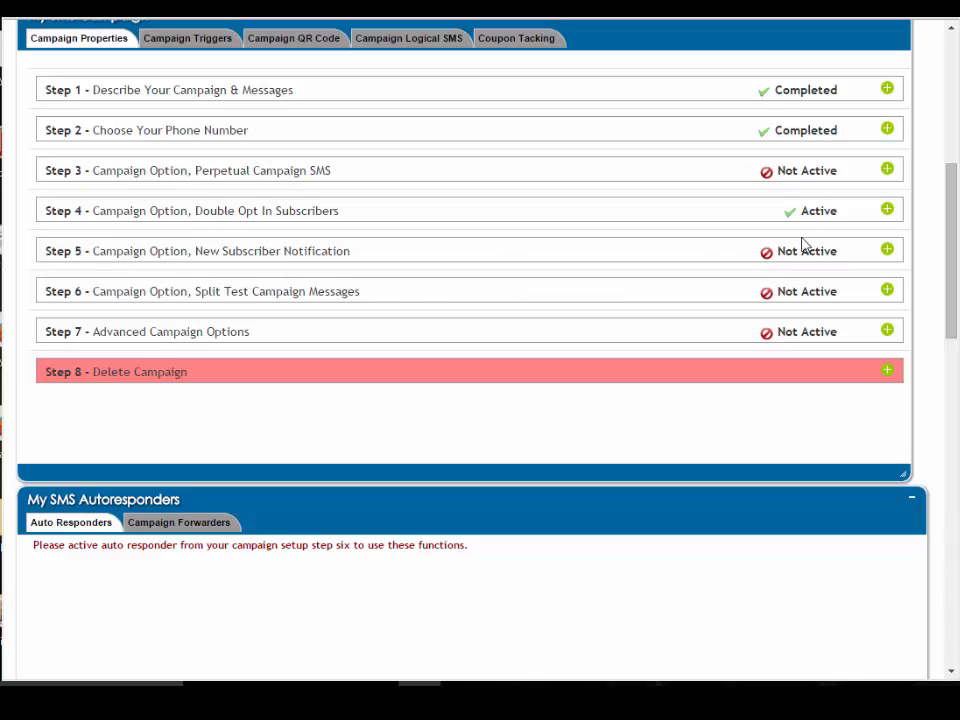
# Open Step 5 New Subscriber Notification and enable Email notification instead of SMS
pyautogui.click(887, 251)
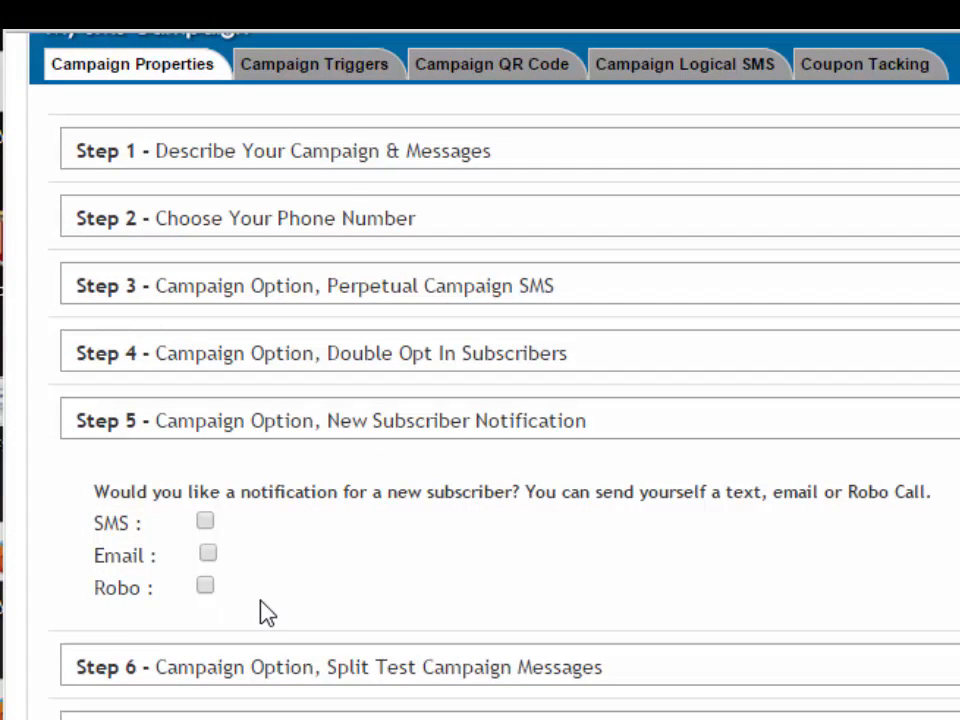
pyautogui.click(205, 522)
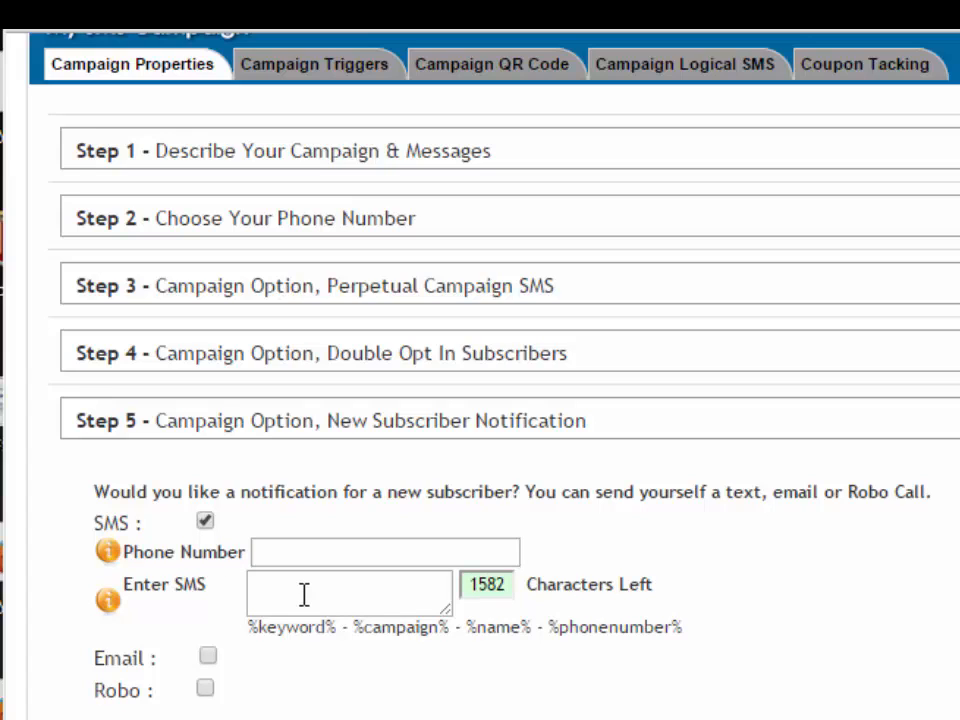
pyautogui.click(205, 522)
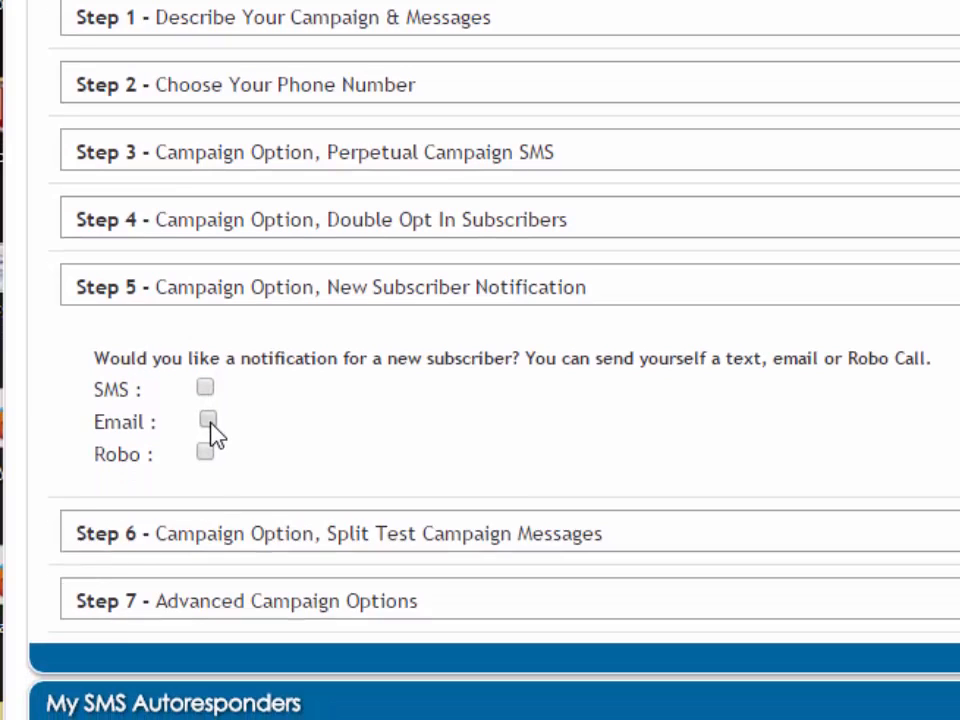
pyautogui.click(207, 555)
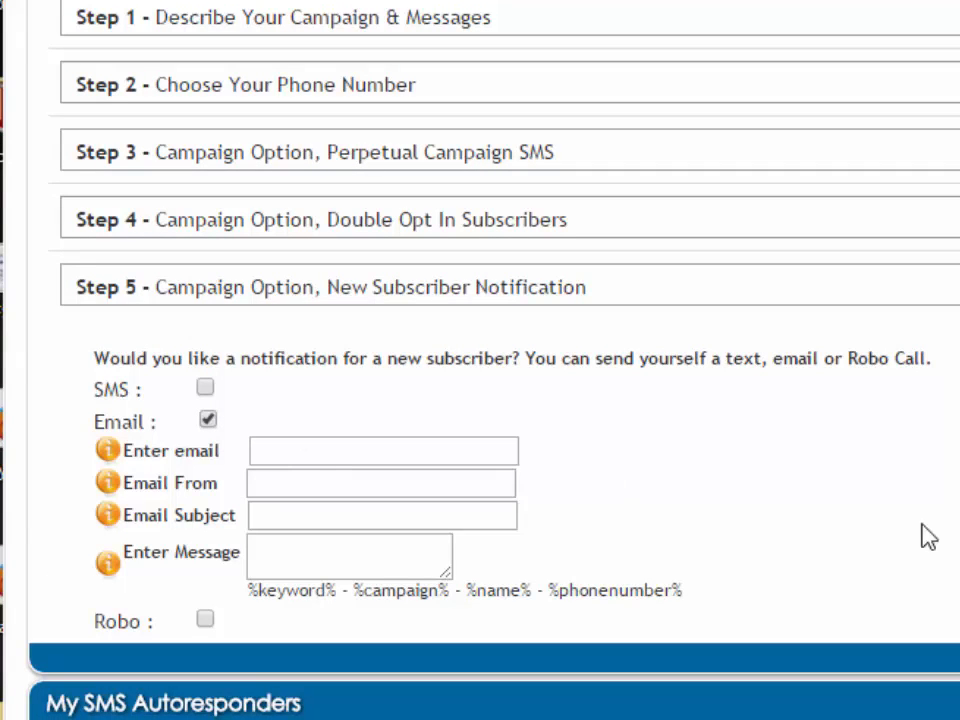
# Paste the support e-mail address into both the Enter email and Email From fields
pyautogui.scroll(-3, 480, 320)
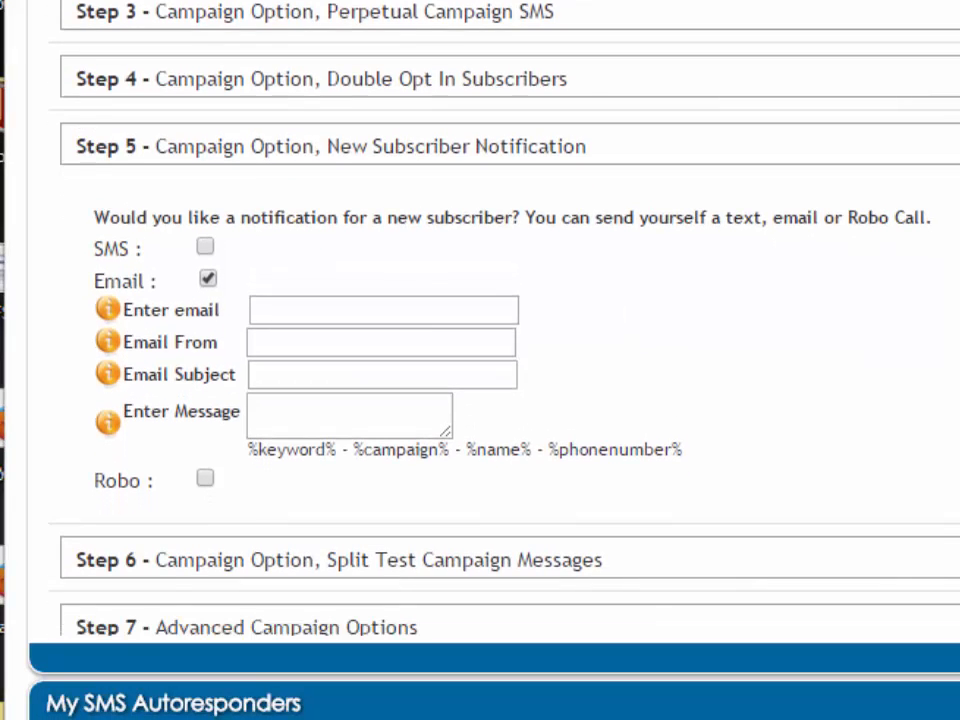
pyautogui.click(276, 307)
pyautogui.rightClick(276, 309)
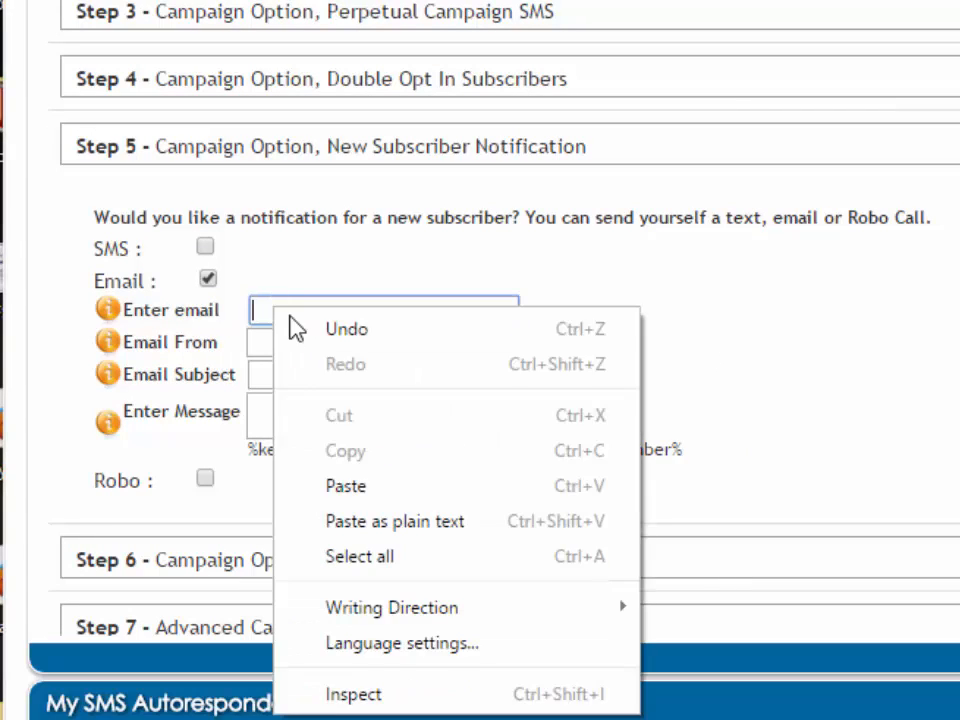
pyautogui.click(369, 489)
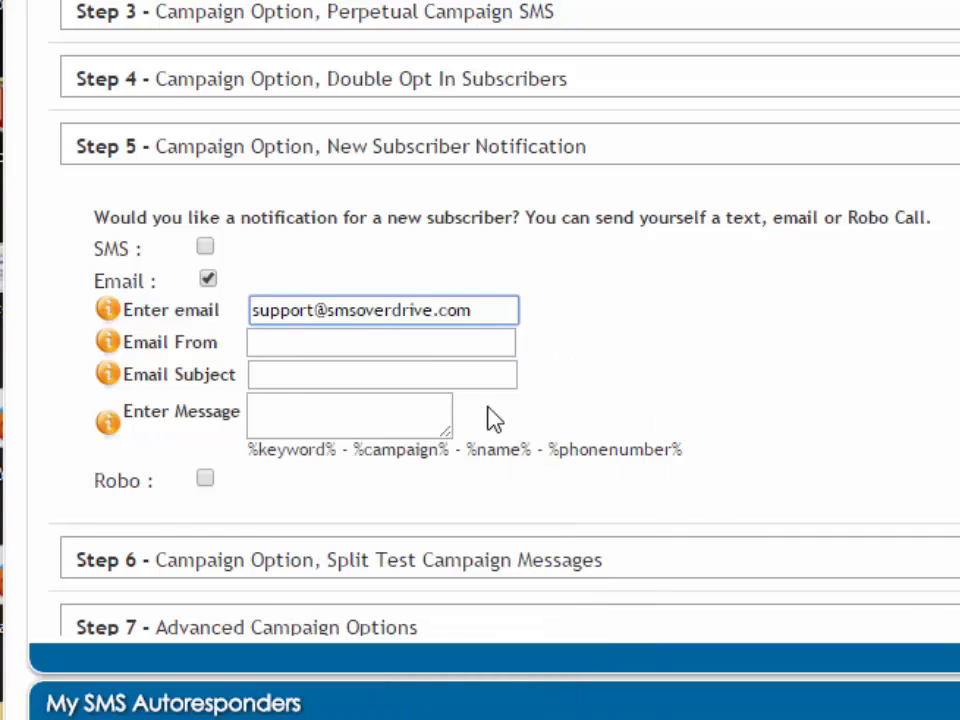
pyautogui.click(404, 342)
pyautogui.rightClick(404, 342)
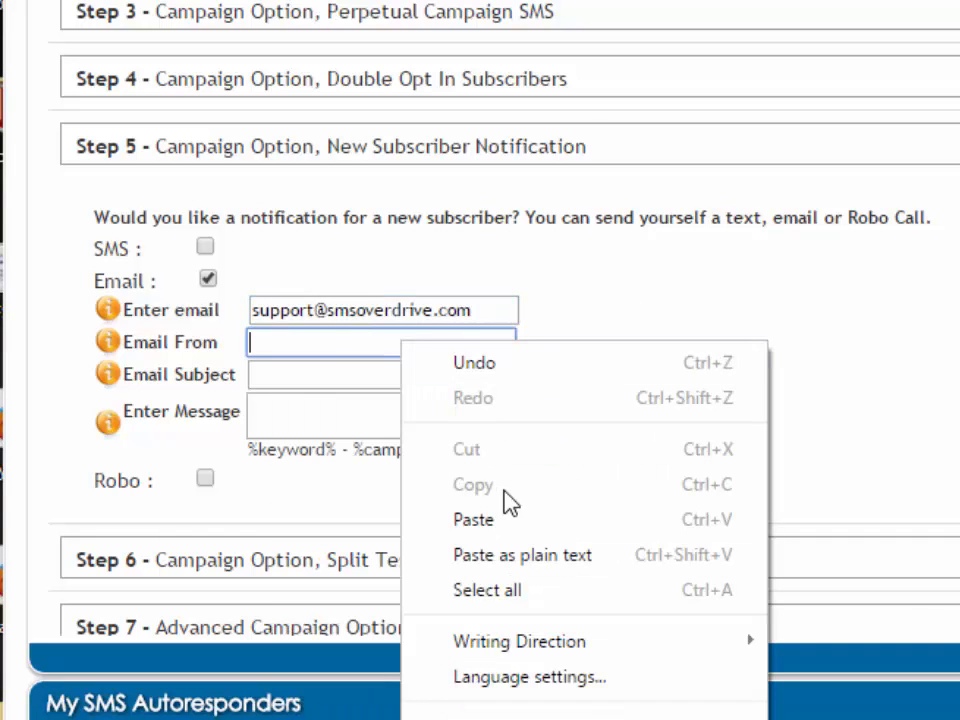
pyautogui.click(508, 521)
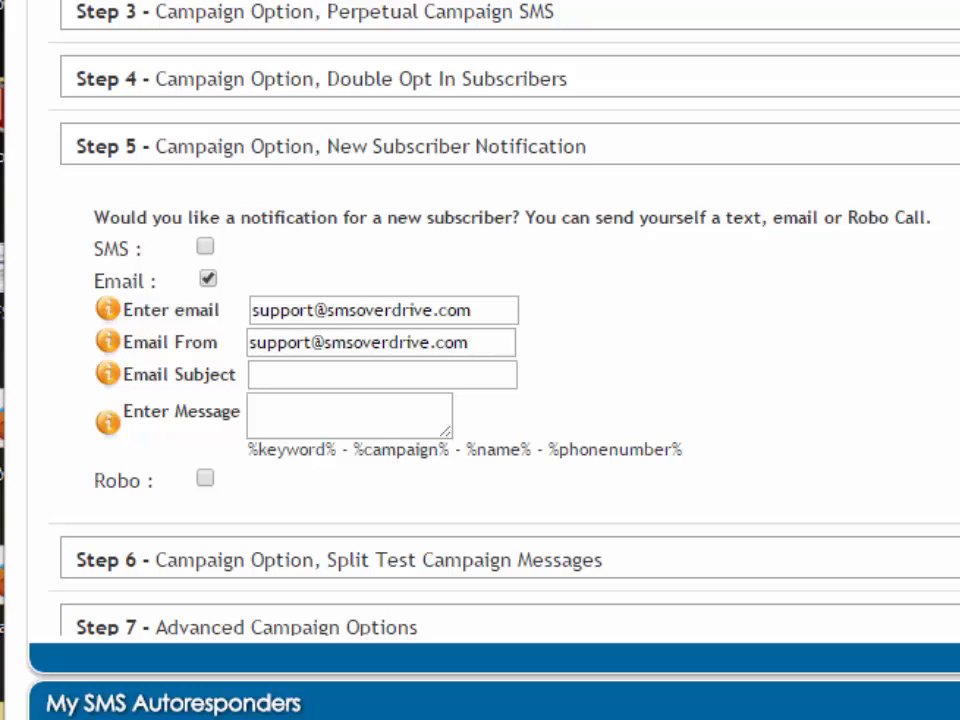
# Set the email subject to New Subscriber and paste the message "%name% just joined the %campaign% campaign."
pyautogui.click(362, 374)
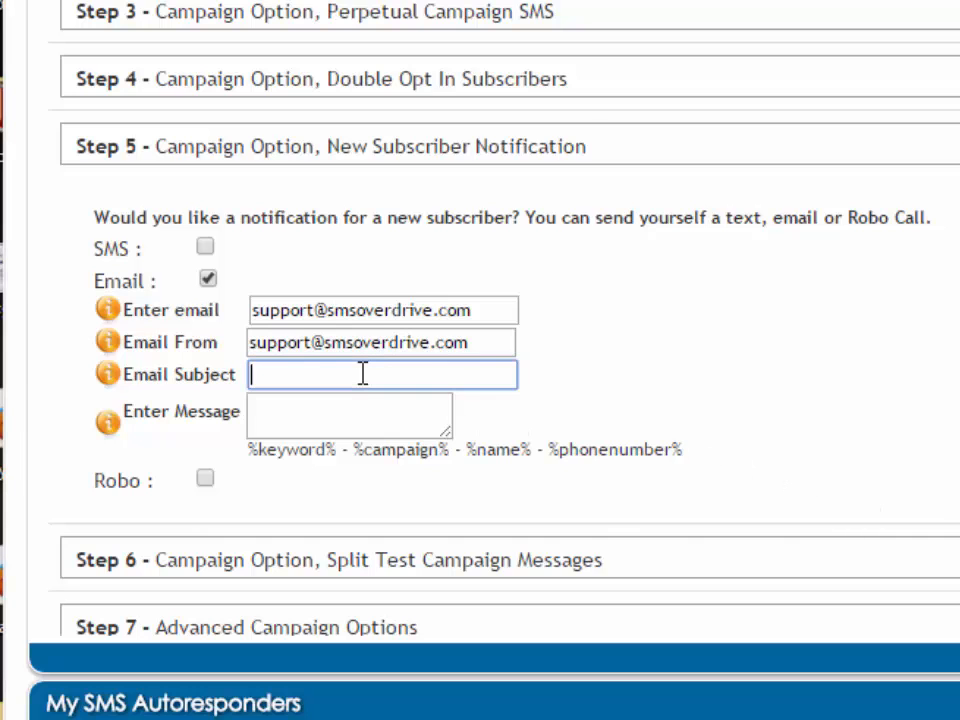
pyautogui.rightClick(362, 374)
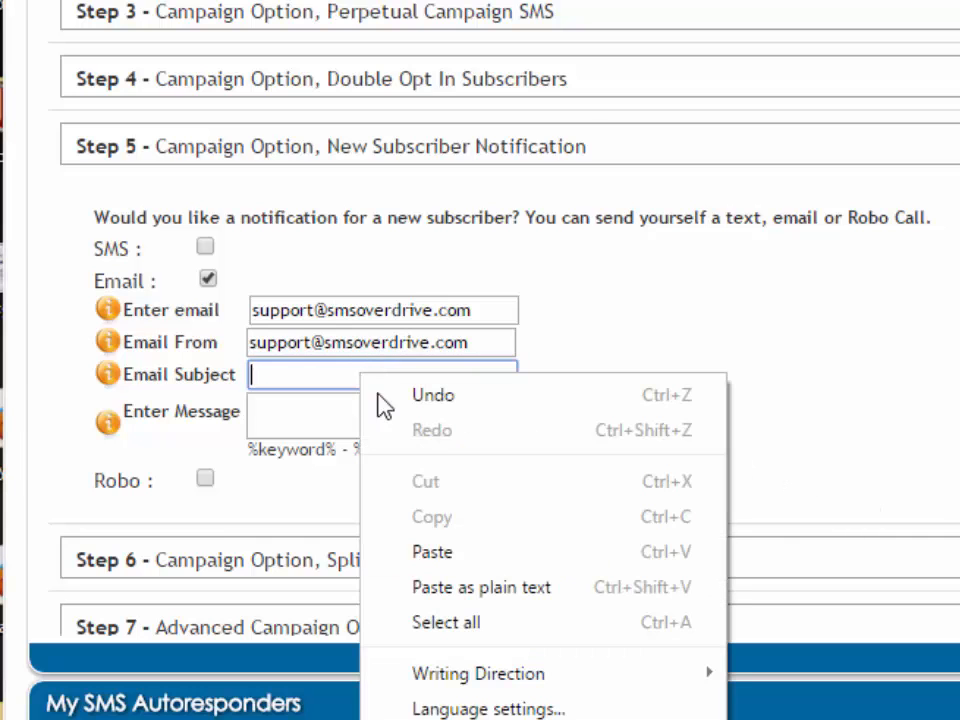
pyautogui.click(455, 553)
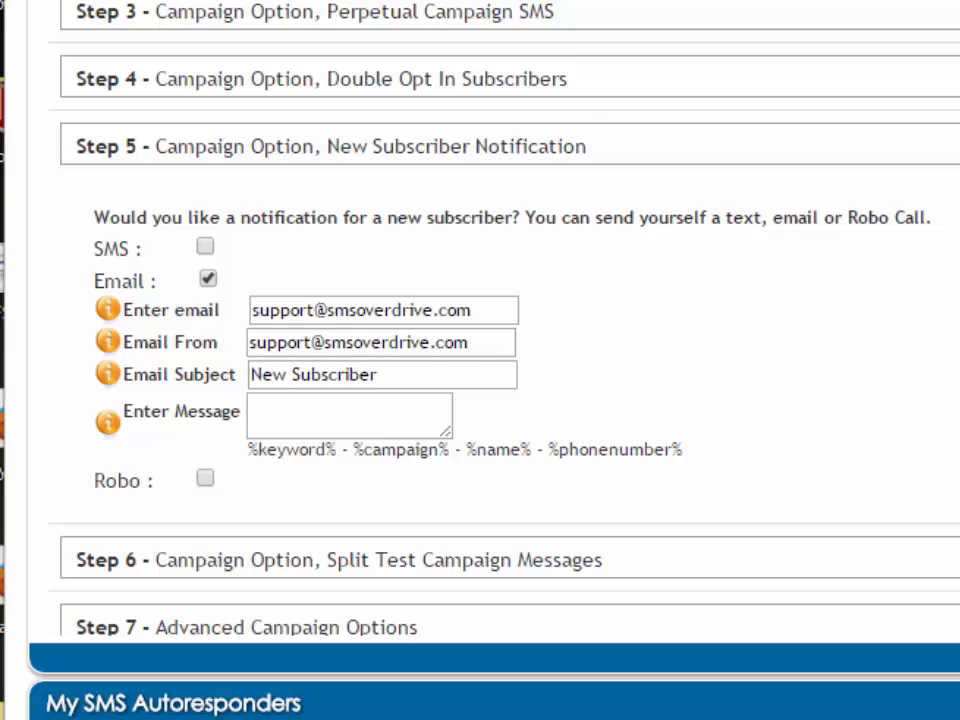
pyautogui.click(360, 414)
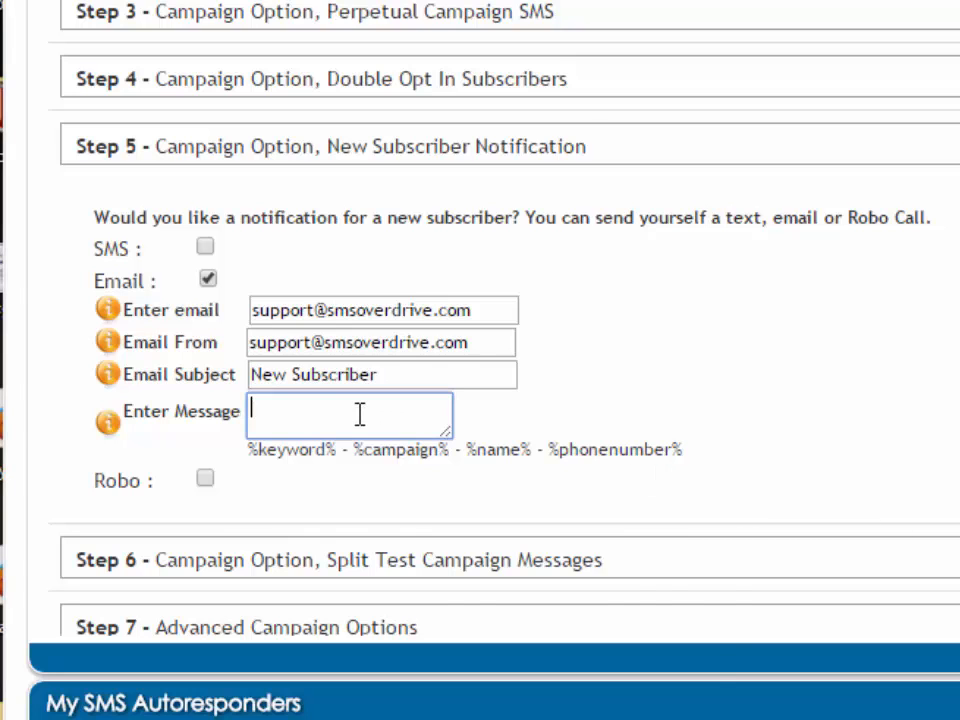
pyautogui.rightClick(360, 414)
pyautogui.click(448, 600)
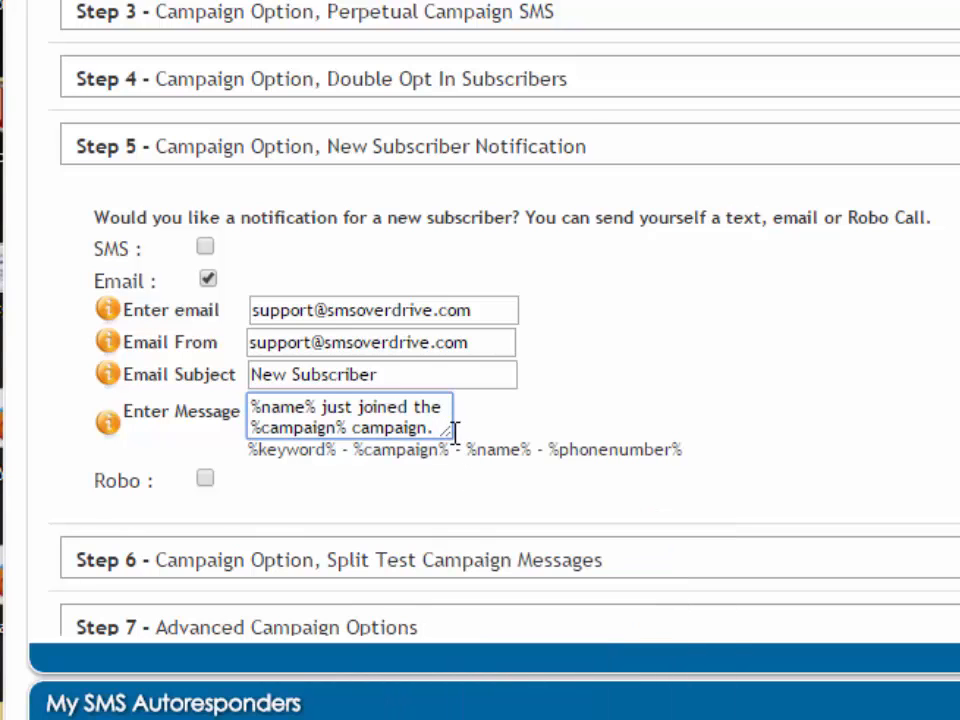
pyautogui.moveTo(446, 434); pyautogui.dragTo(566, 468)
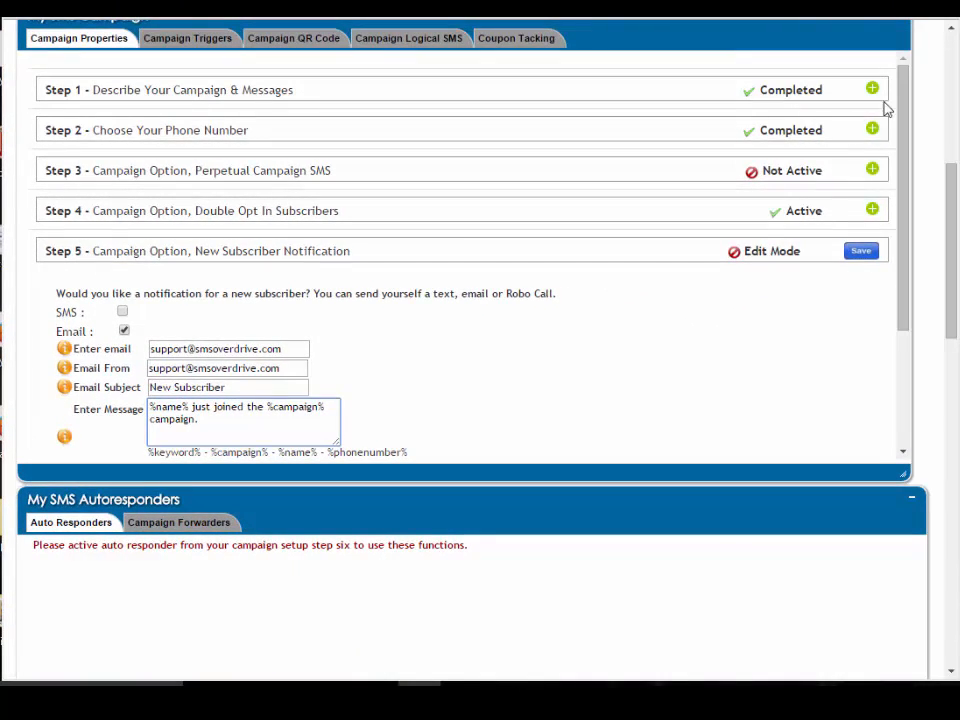
# Reopen Step 1, select the campaign title and save Step 1 again
pyautogui.click(872, 92)
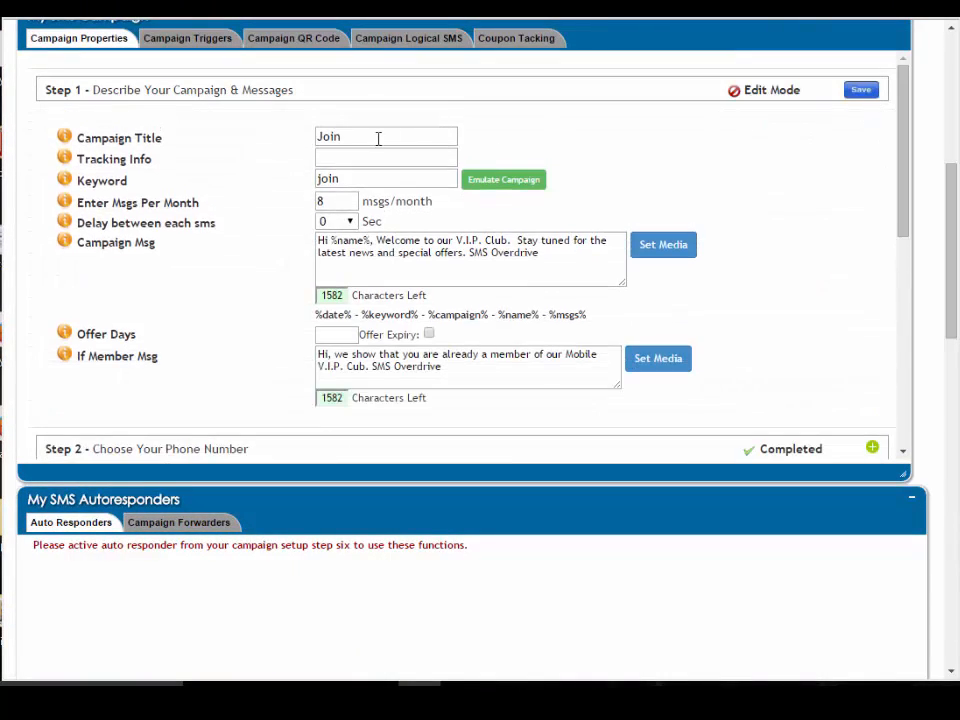
pyautogui.click(377, 137)
pyautogui.doubleClick(318, 139)
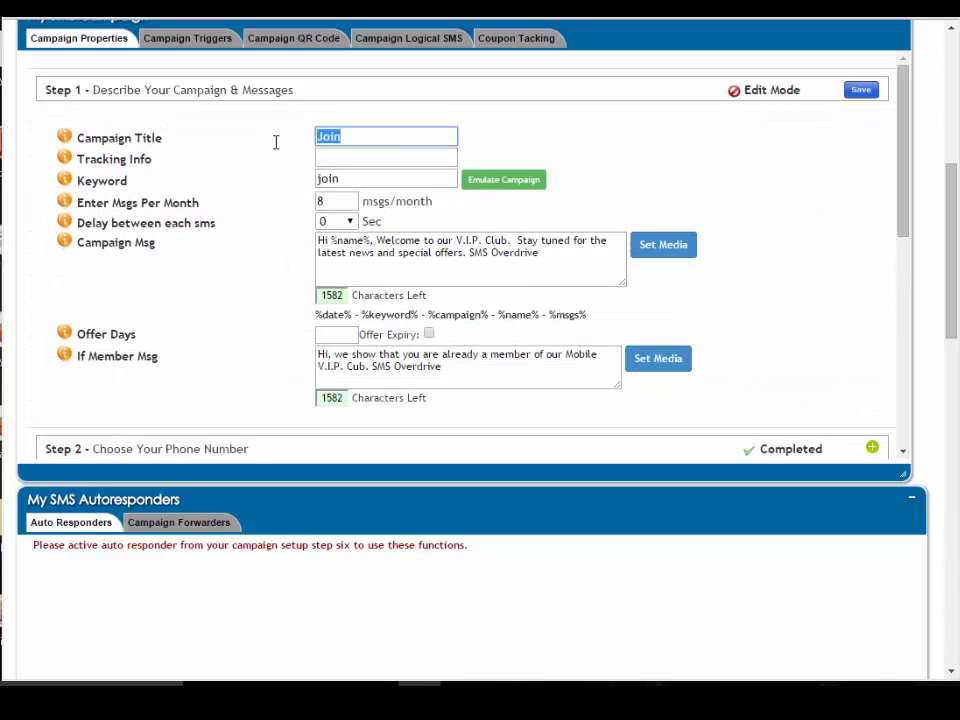
pyautogui.click(855, 90)
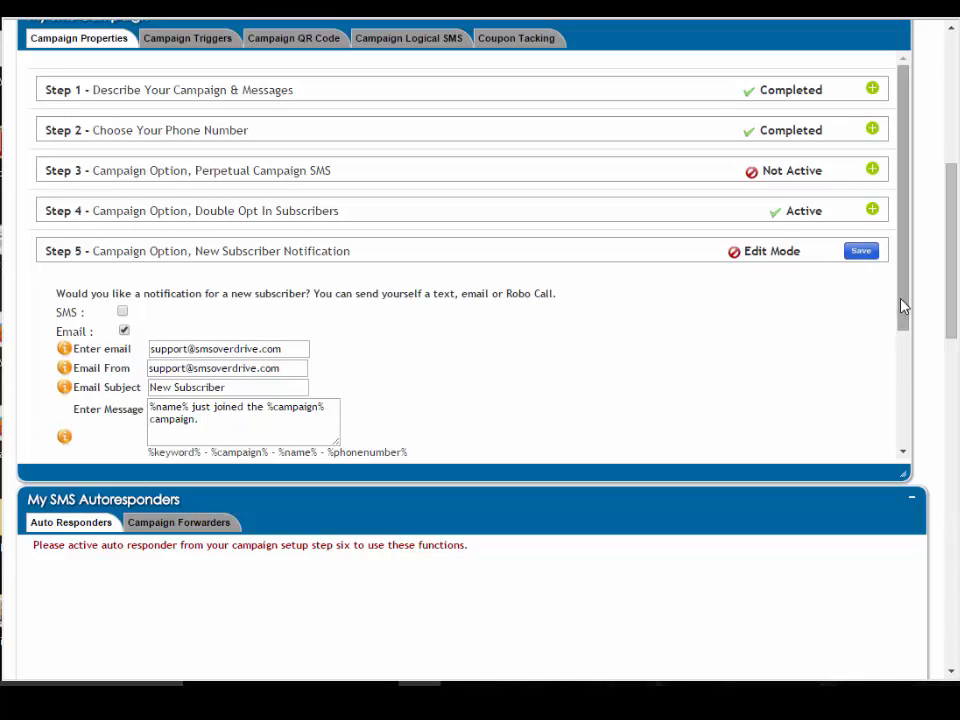
# Enable the Robo call notification and review its accent, voice, phone number and Robo Text fields
pyautogui.moveTo(902, 306); pyautogui.dragTo(902, 369)
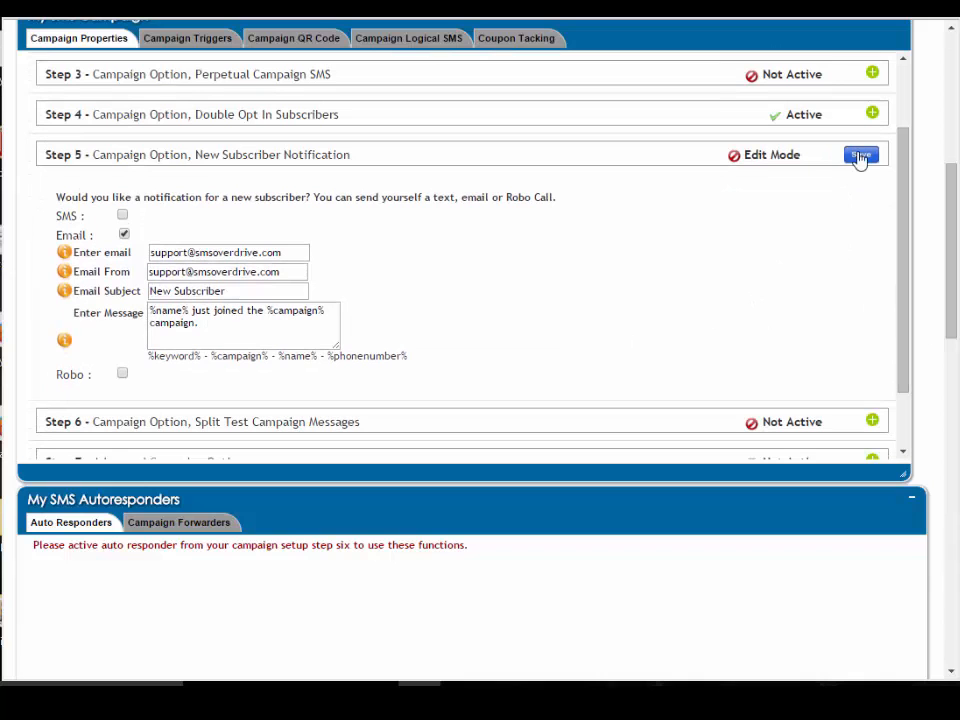
pyautogui.click(122, 375)
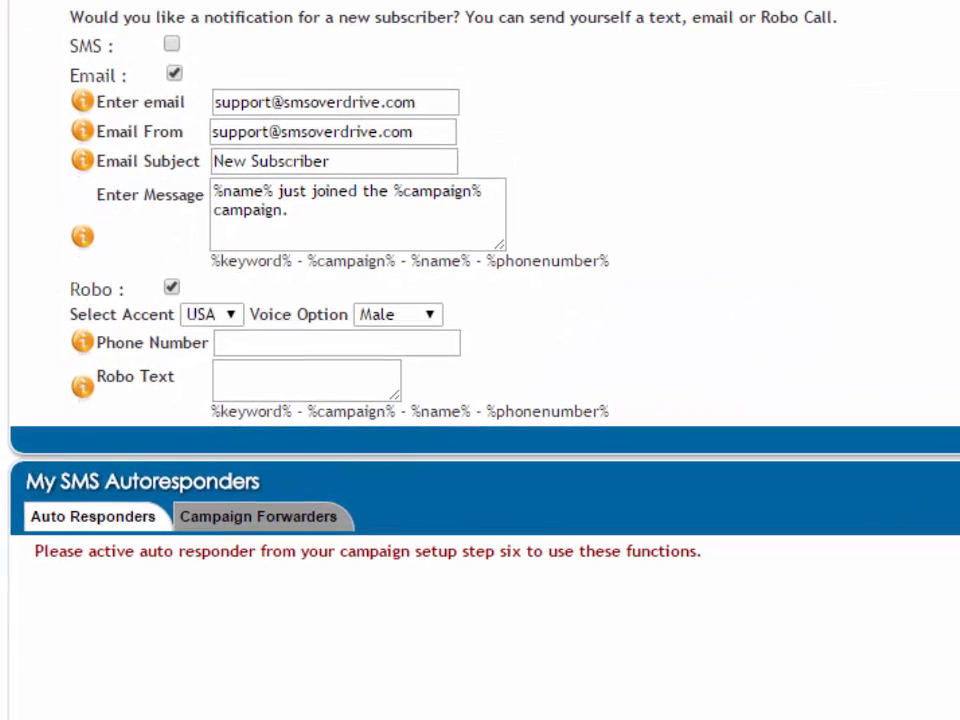
pyautogui.scroll(-3, 707, 308)
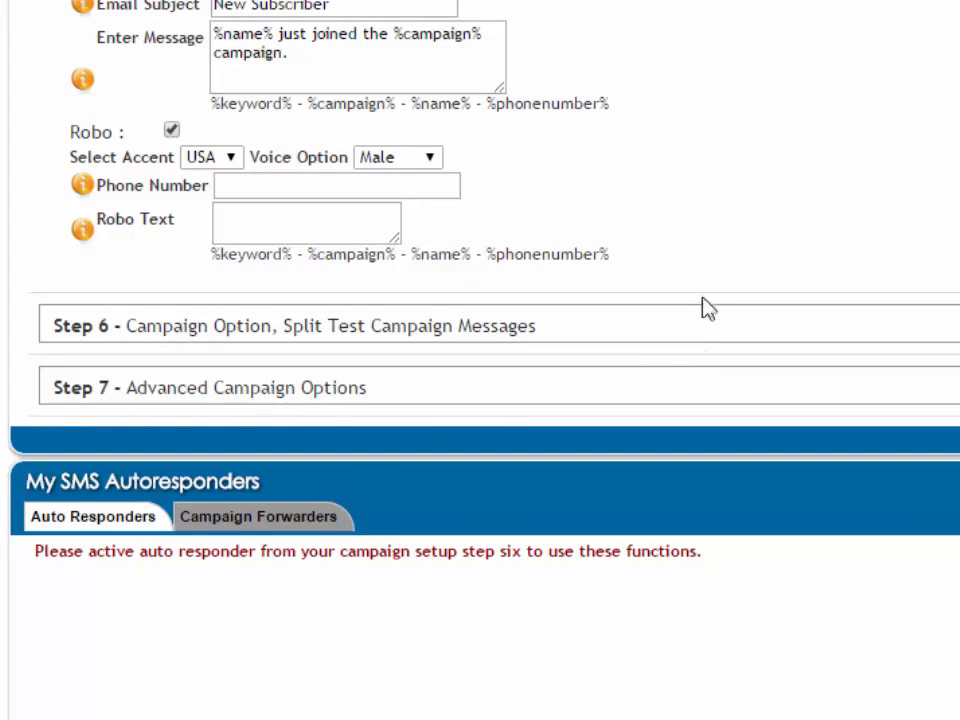
pyautogui.click(230, 158)
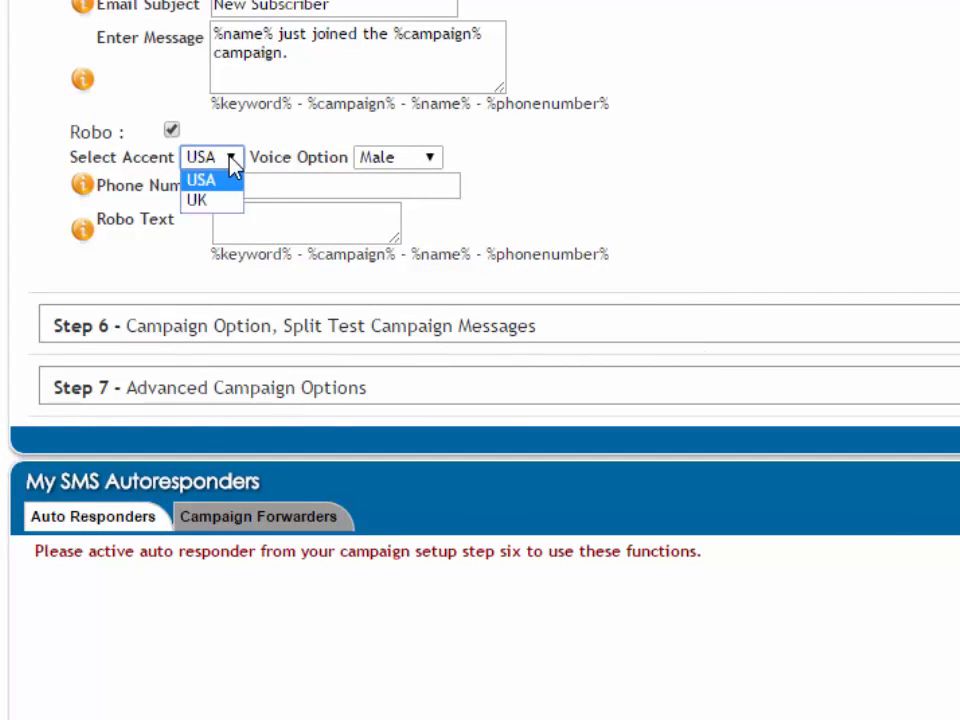
pyautogui.click(231, 158)
pyautogui.click(397, 159)
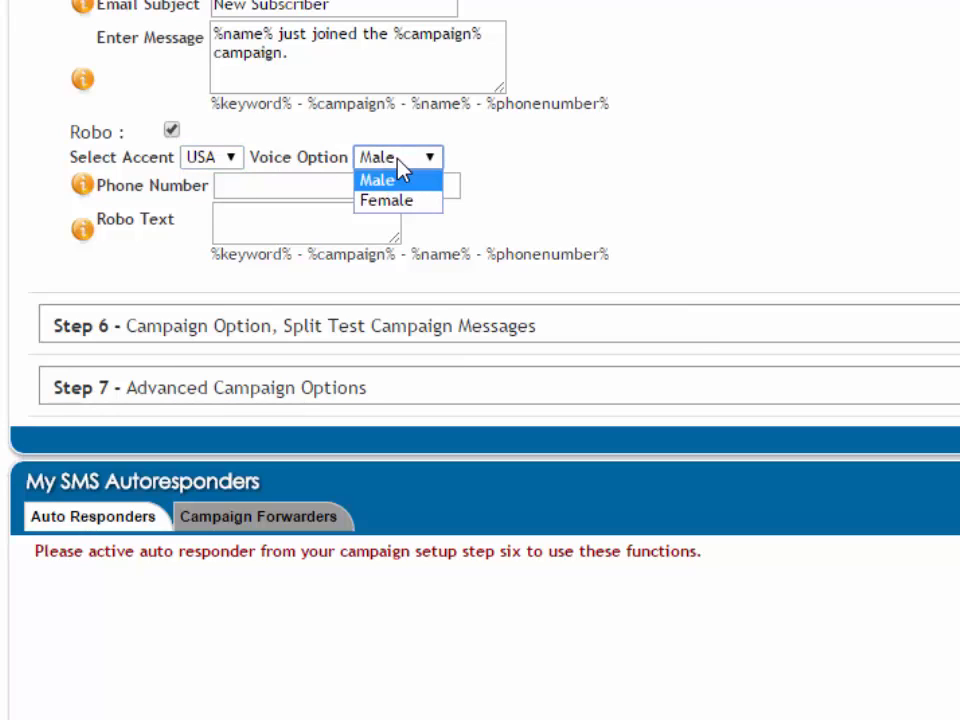
pyautogui.click(397, 160)
pyautogui.click(268, 189)
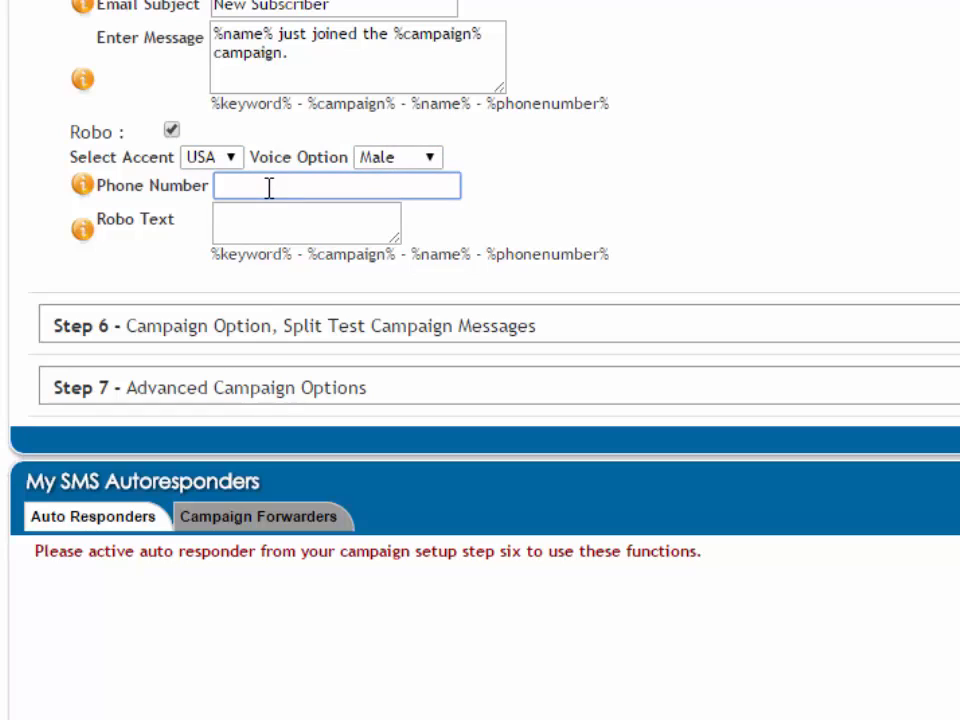
pyautogui.click(270, 219)
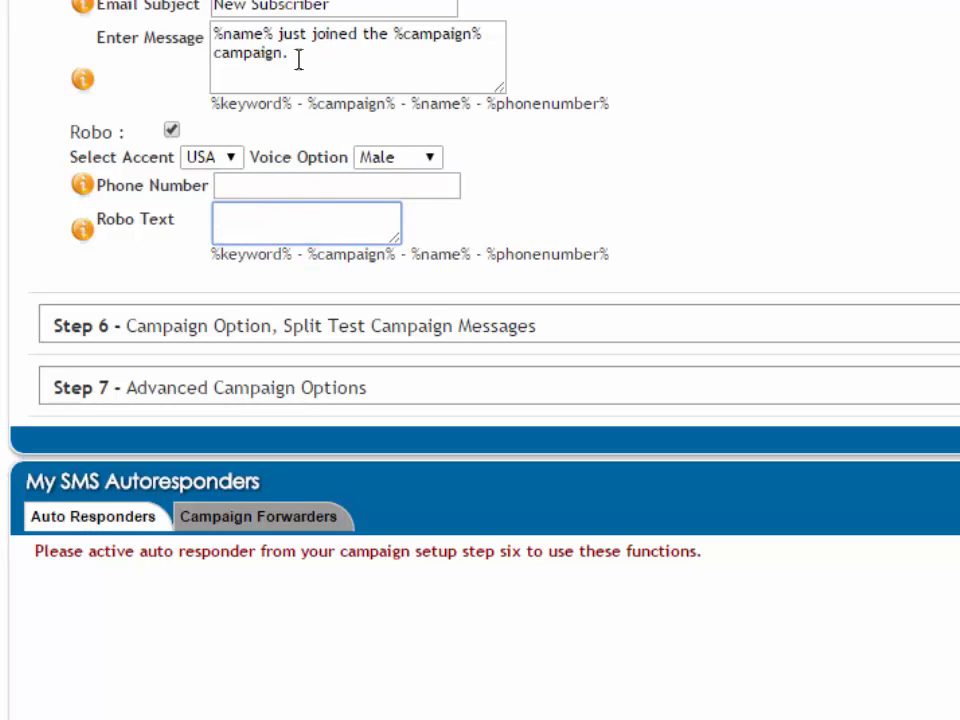
# Paste the notification message "%name% just joined the %campaign% campaign." into the Robo Text field and enlarge the box
pyautogui.tripleClick(258, 54)
pyautogui.rightClick(258, 54)
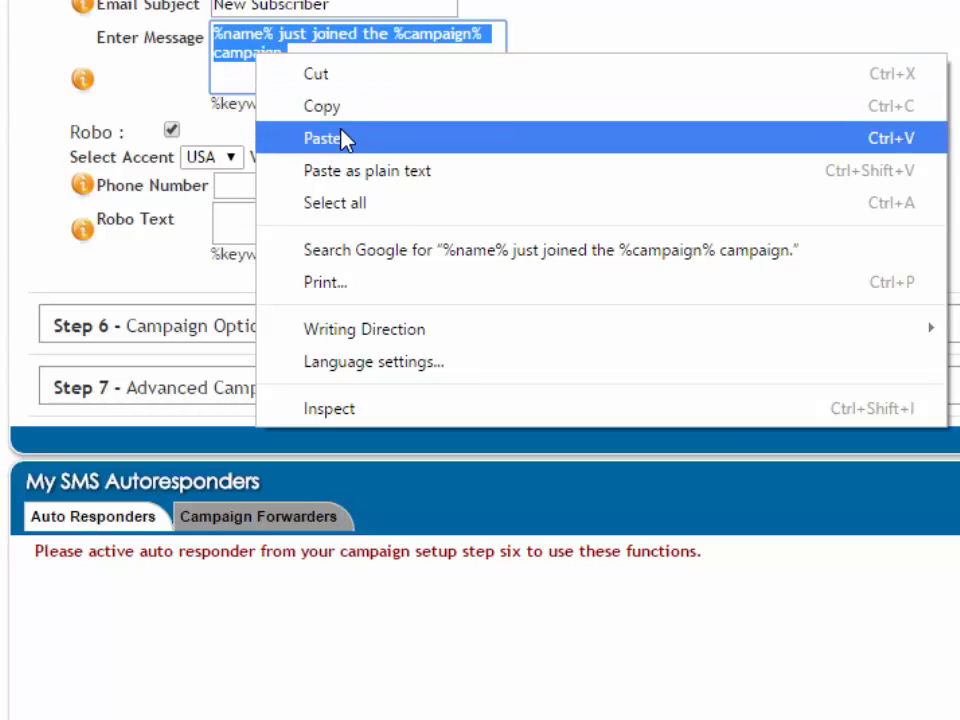
pyautogui.click(344, 120)
pyautogui.click(279, 223)
pyautogui.rightClick(279, 223)
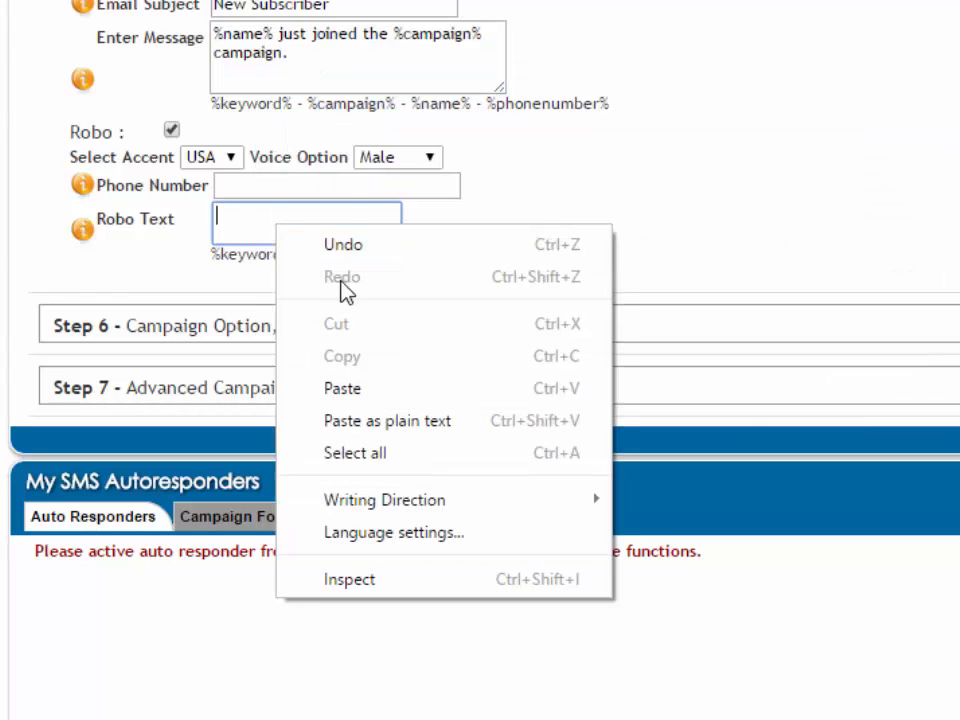
pyautogui.click(393, 390)
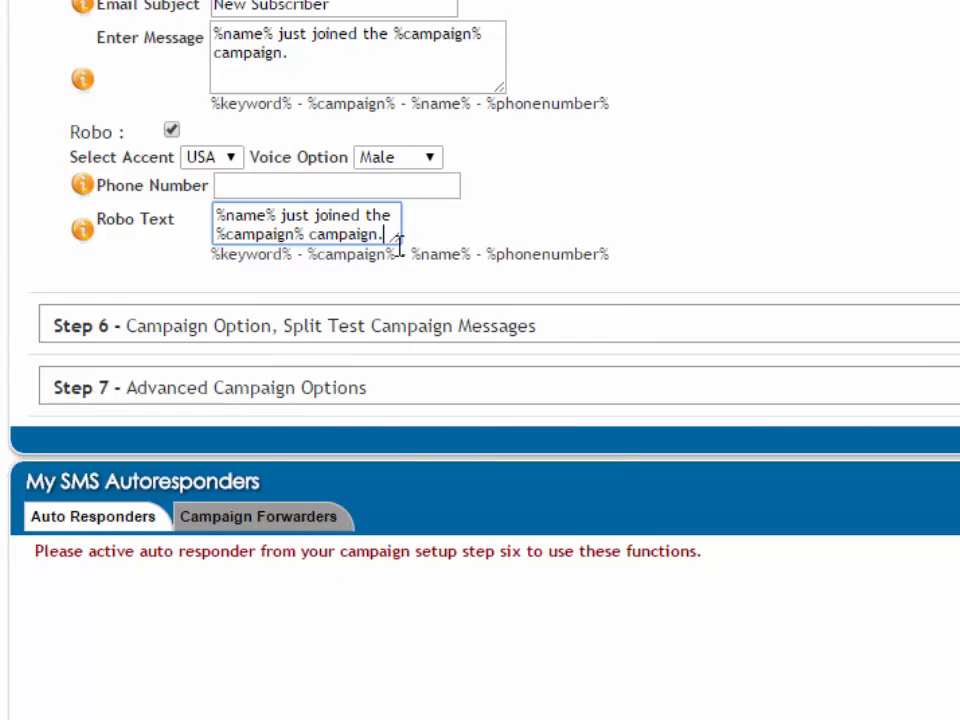
pyautogui.moveTo(396, 240); pyautogui.dragTo(450, 262)
pyautogui.hotkey('ctrl', 'a')
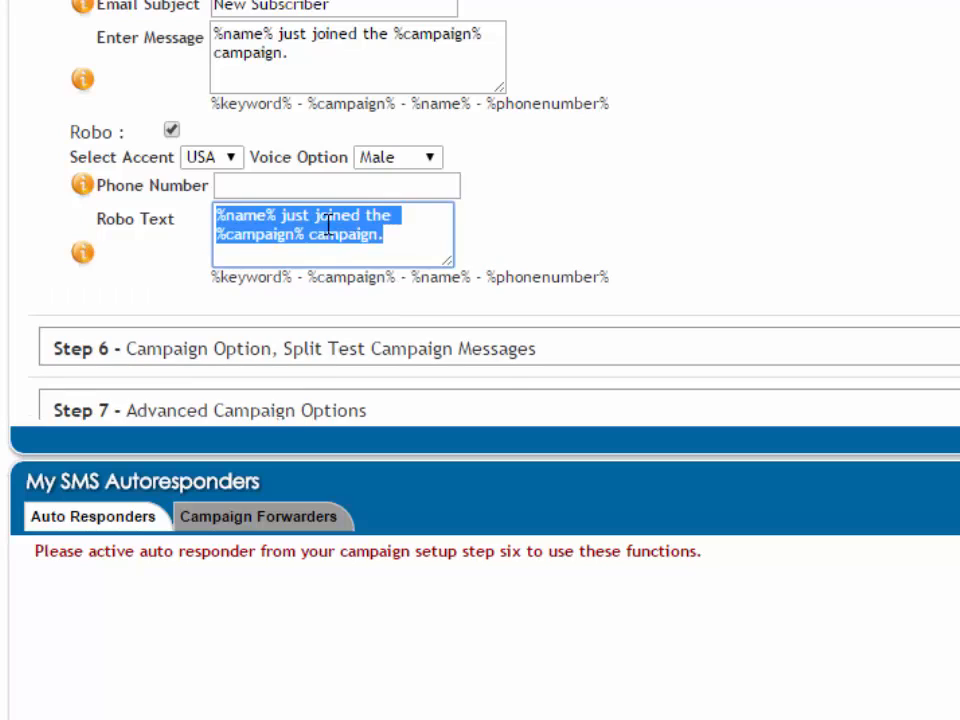
pyautogui.click(271, 186)
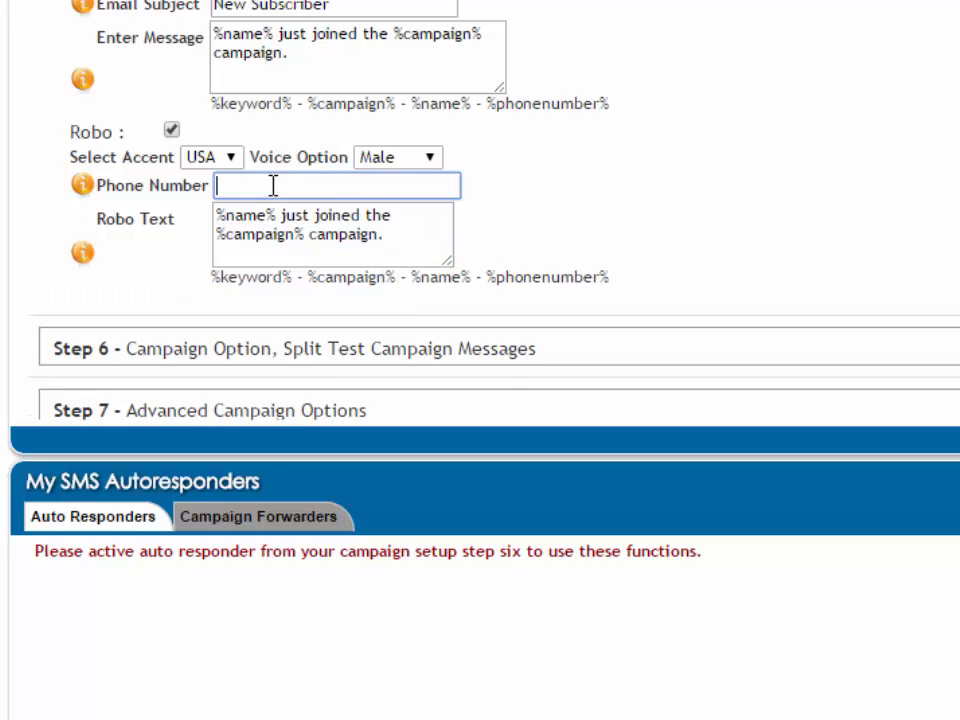
pyautogui.click(392, 232)
pyautogui.hotkey('ctrl', 'a')
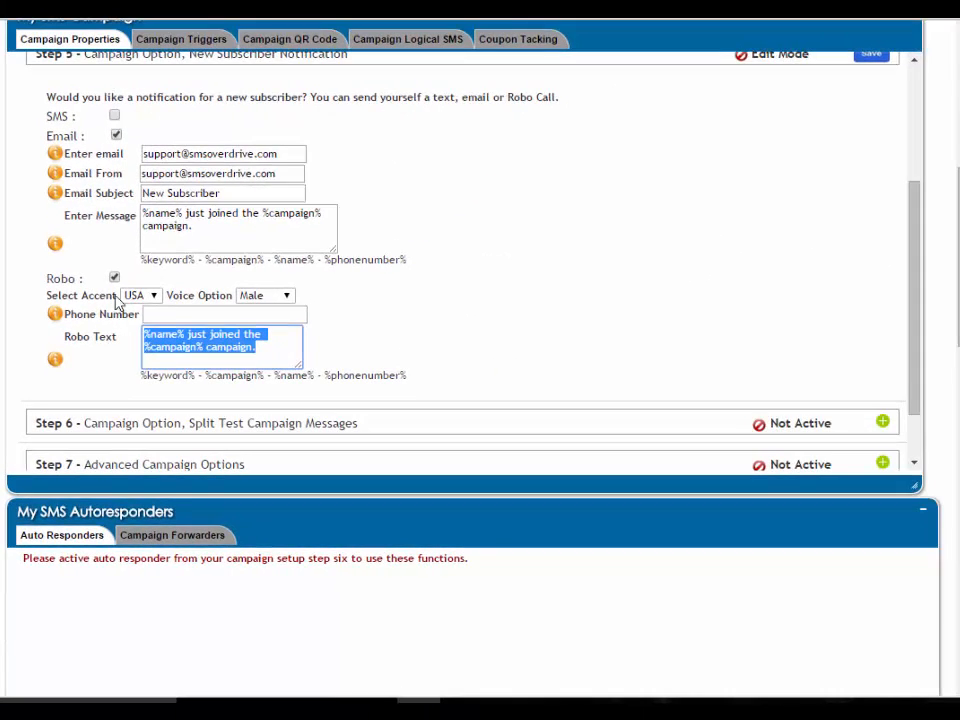
pyautogui.click(596, 339)
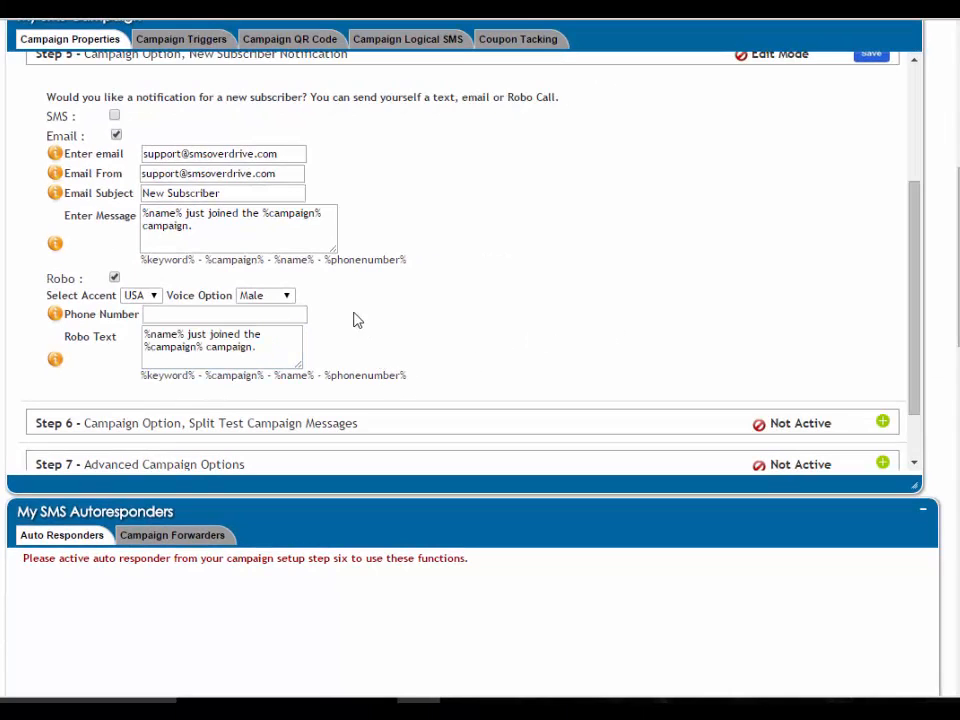
# Disable the Robo call notification, keeping SMS off and Email on, and save the Step 5 new subscriber notification settings
pyautogui.click(115, 117)
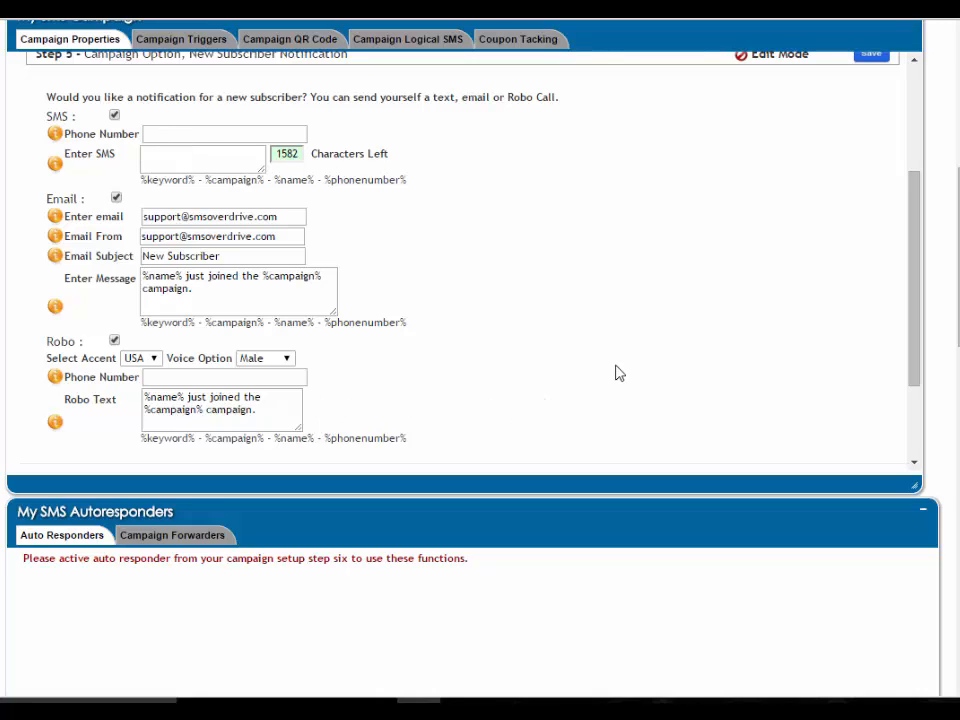
pyautogui.click(114, 340)
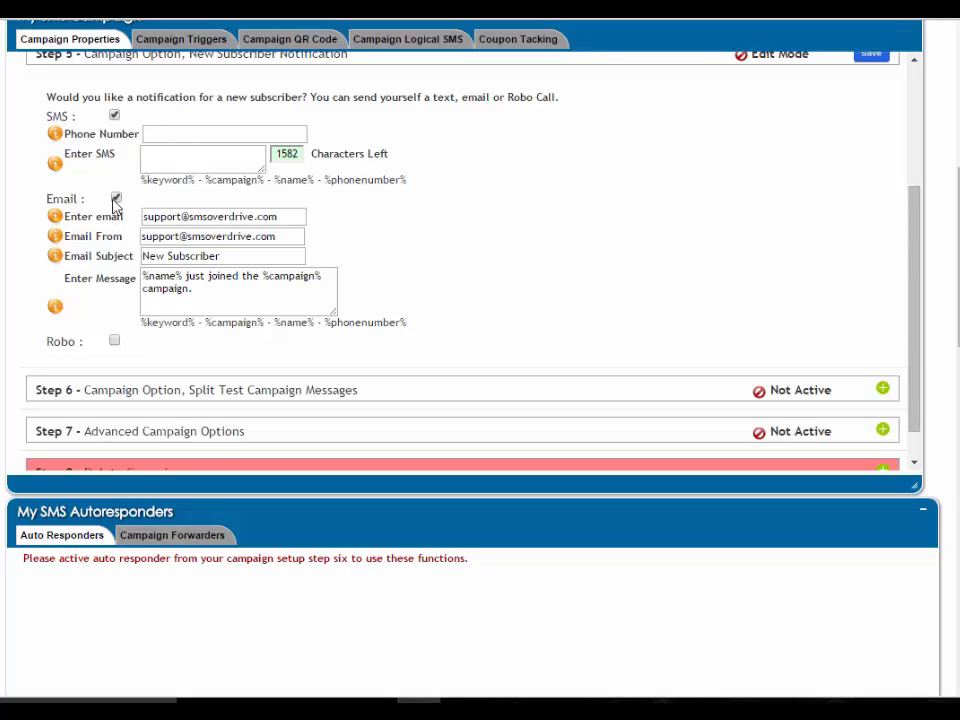
pyautogui.click(114, 116)
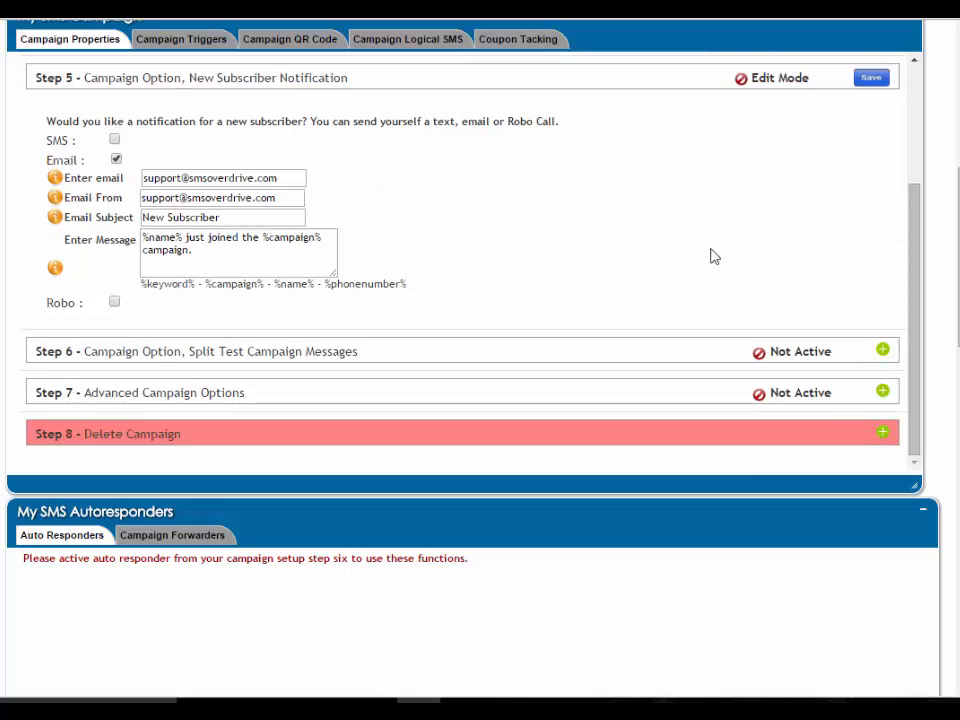
pyautogui.click(868, 80)
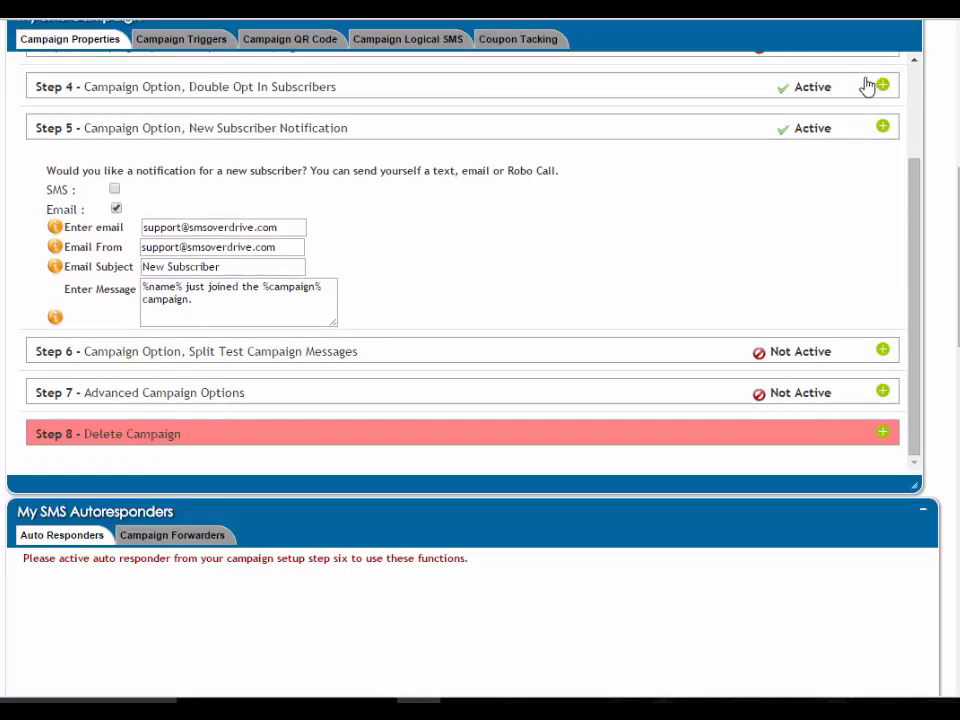